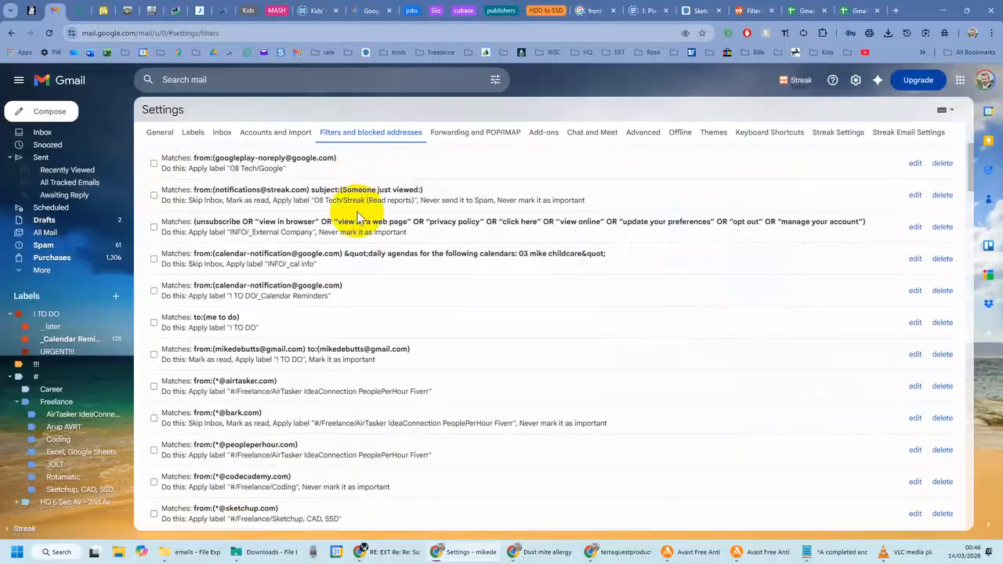
- Look through the existing Gmail filters down to the export options and the blocked addresses
{"action": "scroll", "coordinate": [353, 268], "scroll_direction": "down", "scroll_amount": 15}
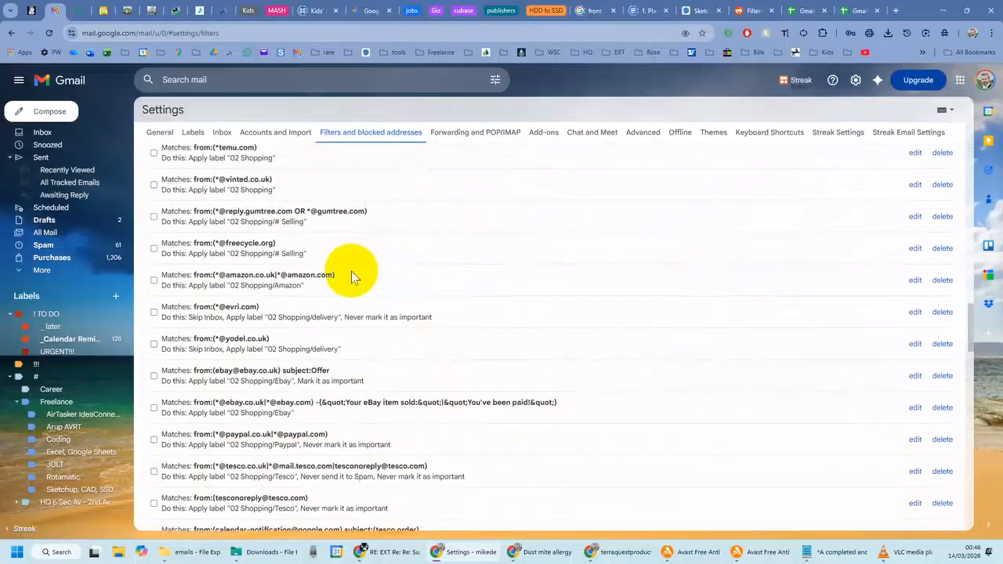
{"action": "scroll", "coordinate": [350, 275], "scroll_direction": "down", "scroll_amount": 15}
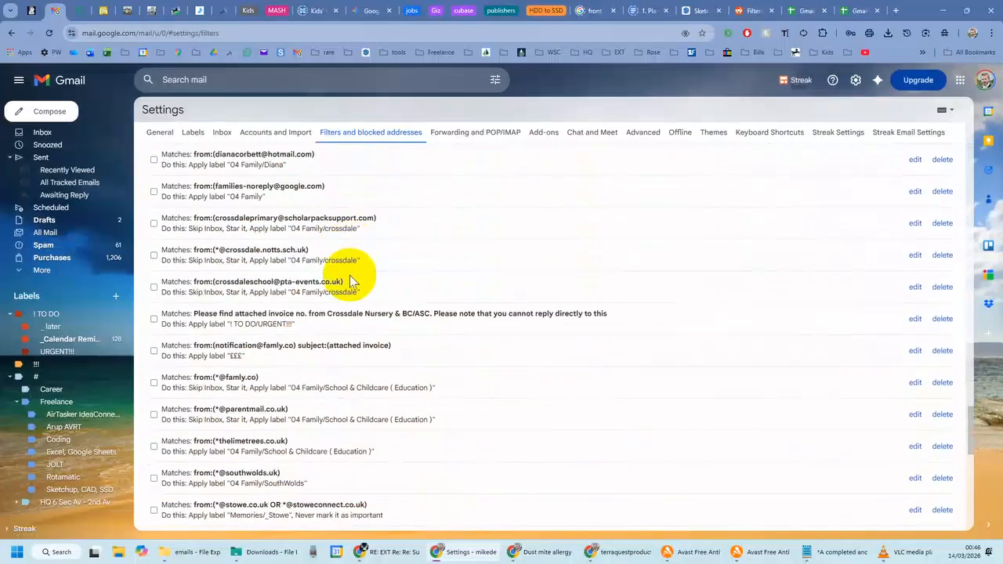
{"action": "scroll", "coordinate": [349, 283], "scroll_direction": "down", "scroll_amount": 5}
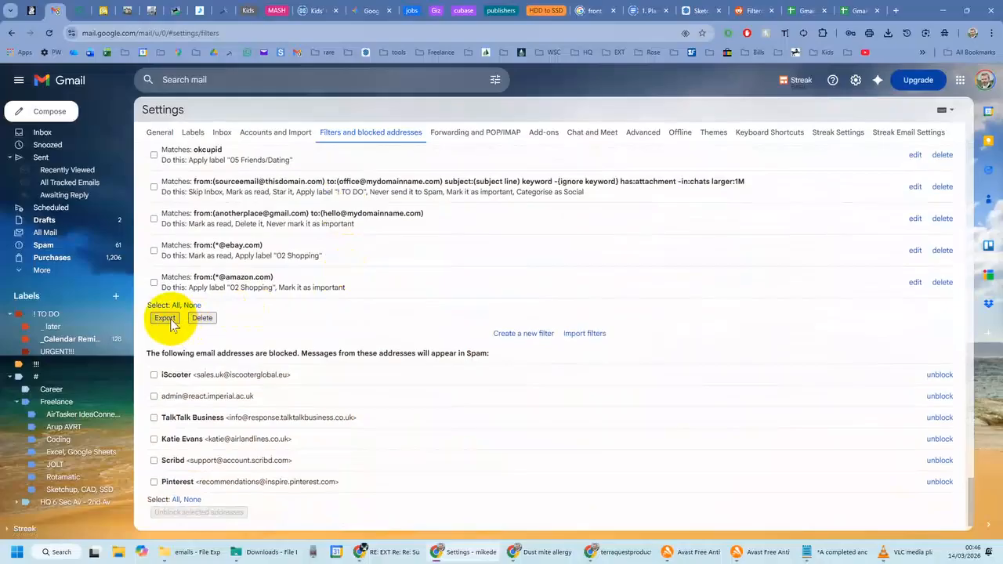
- Switch to the Gmail Filters - Organiser and Editor spreadsheet and look over the rules on the SUMMARY sheet
{"action": "left_click", "coordinate": [807, 13]}
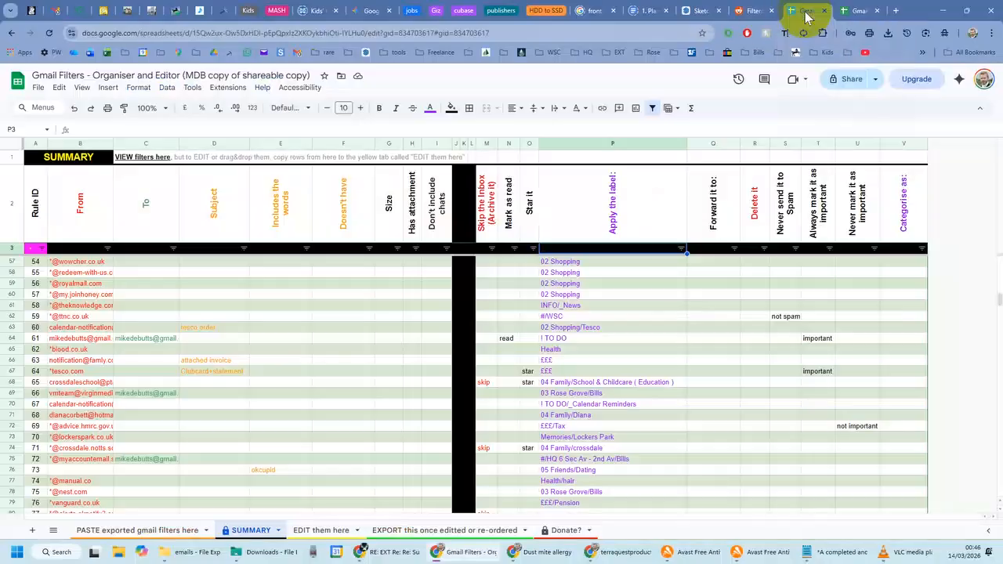
{"action": "scroll", "coordinate": [249, 347], "scroll_direction": "down", "scroll_amount": 5}
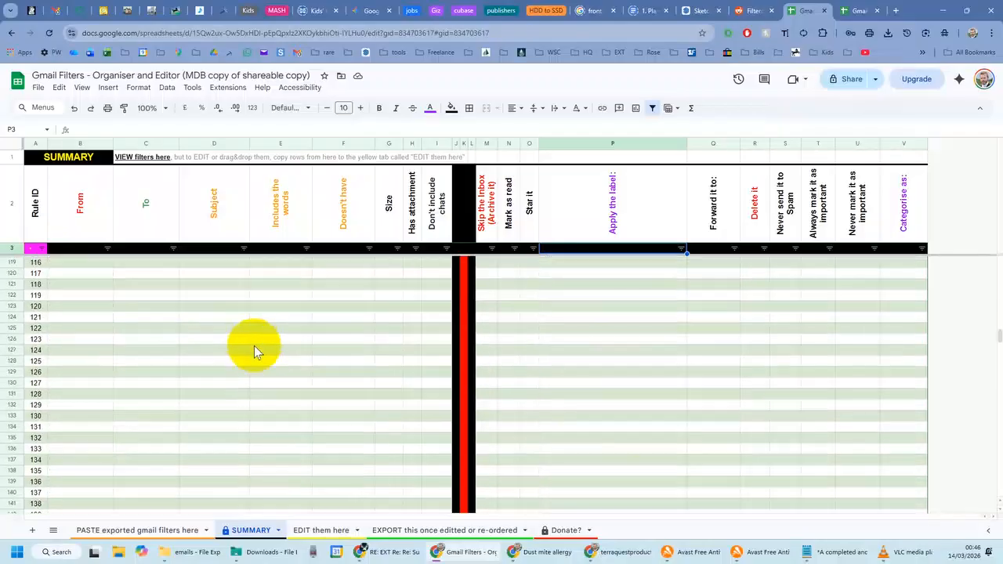
{"action": "scroll", "coordinate": [255, 345], "scroll_direction": "up", "scroll_amount": 15}
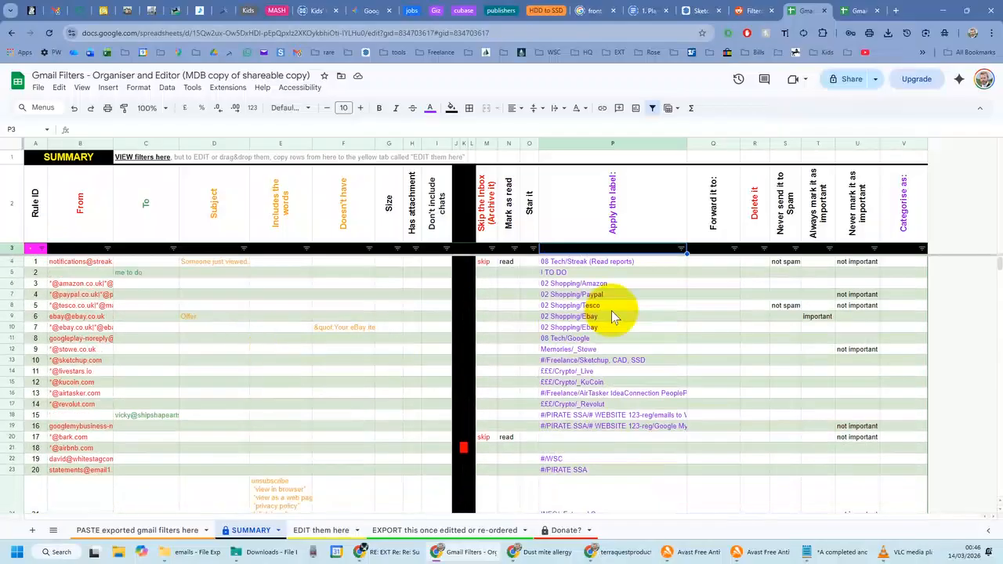
- Filter the SUMMARY sheet's "Apply the label" column to the labels matching "shop"
{"action": "left_click", "coordinate": [682, 249]}
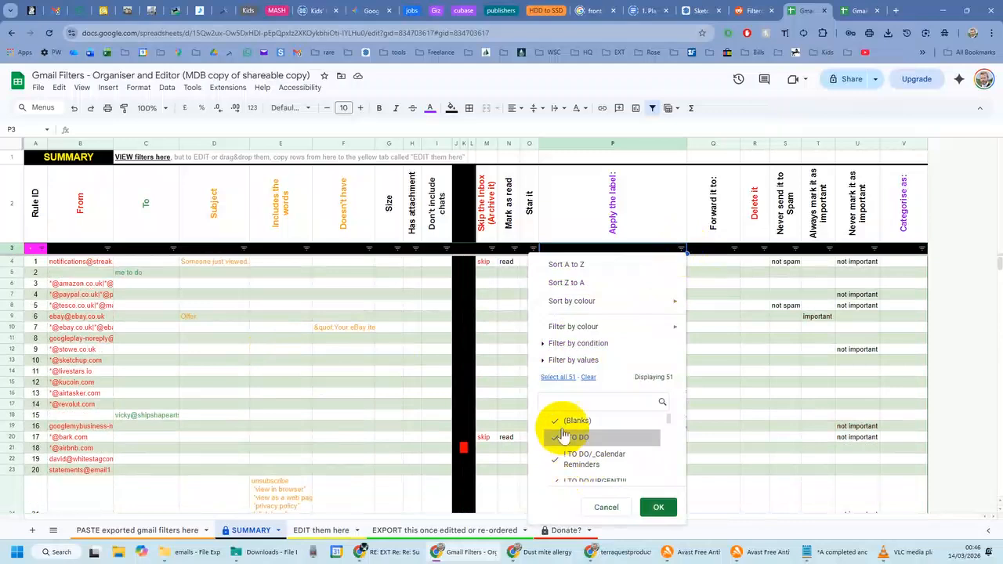
{"action": "left_click", "coordinate": [588, 377]}
{"action": "type", "text": "shop"}
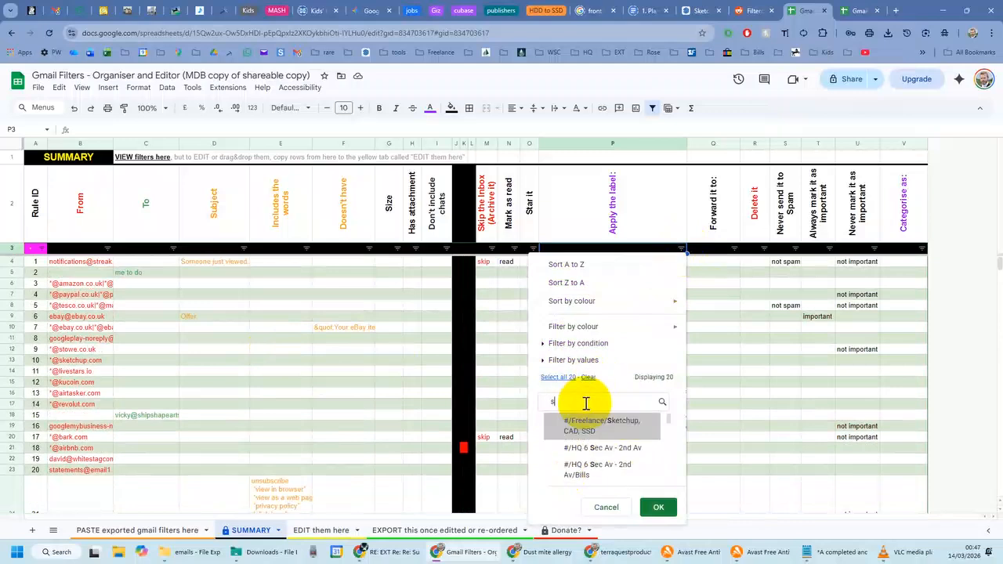
{"action": "left_click", "coordinate": [552, 376]}
{"action": "left_click", "coordinate": [658, 507]}
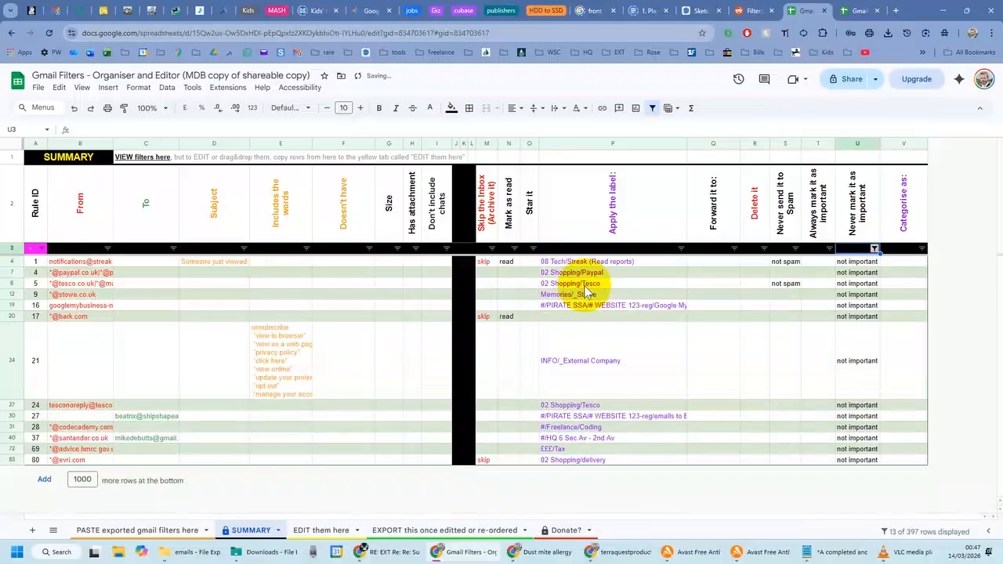
- Undo the column filters on the SUMMARY sheet so that all rules are listed again
{"action": "key", "text": "ctrl+z"}
{"action": "key", "text": "ctrl+z"}
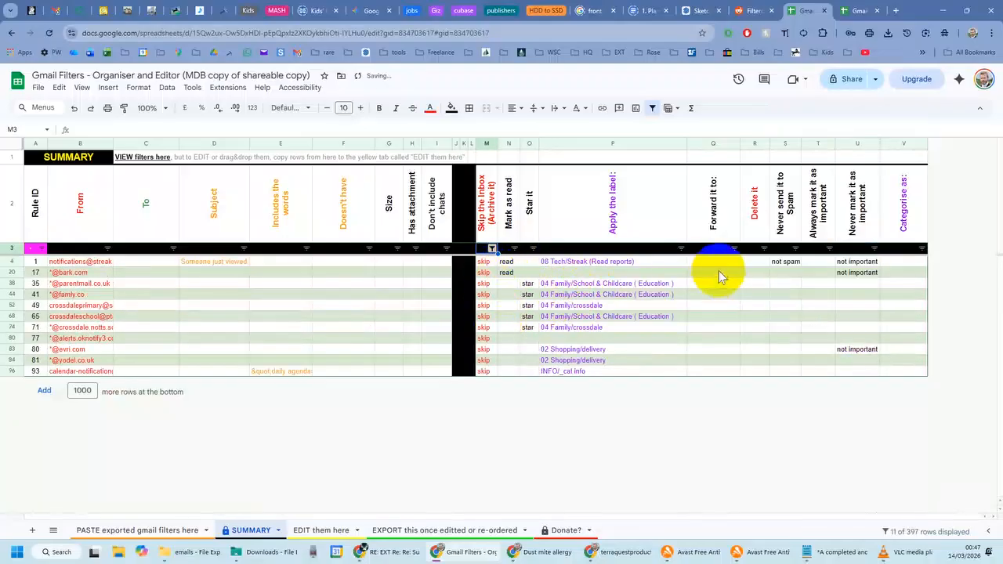
{"action": "key", "text": "ctrl+z"}
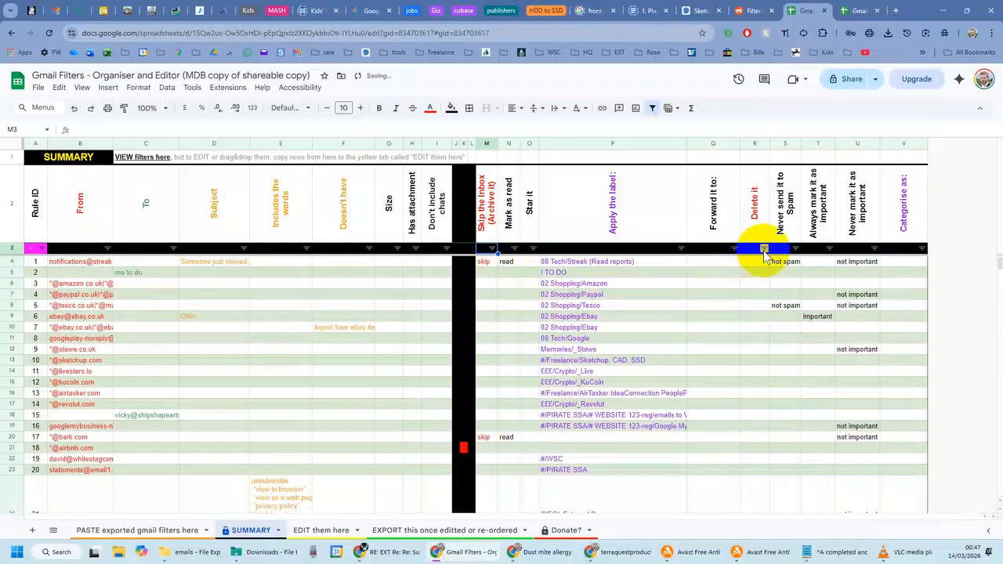
- Filter the SUMMARY sheet's "Delete it" column to the DELETE value only, and undo that filter
{"action": "left_click", "coordinate": [764, 248]}
{"action": "left_click", "coordinate": [658, 421]}
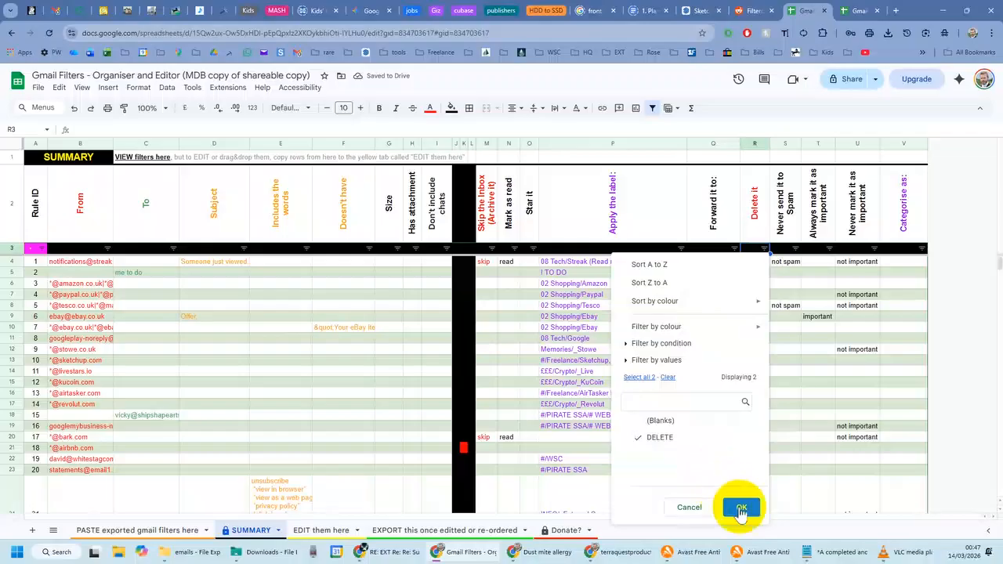
{"action": "left_click", "coordinate": [741, 507]}
{"action": "key", "text": "ctrl+z"}
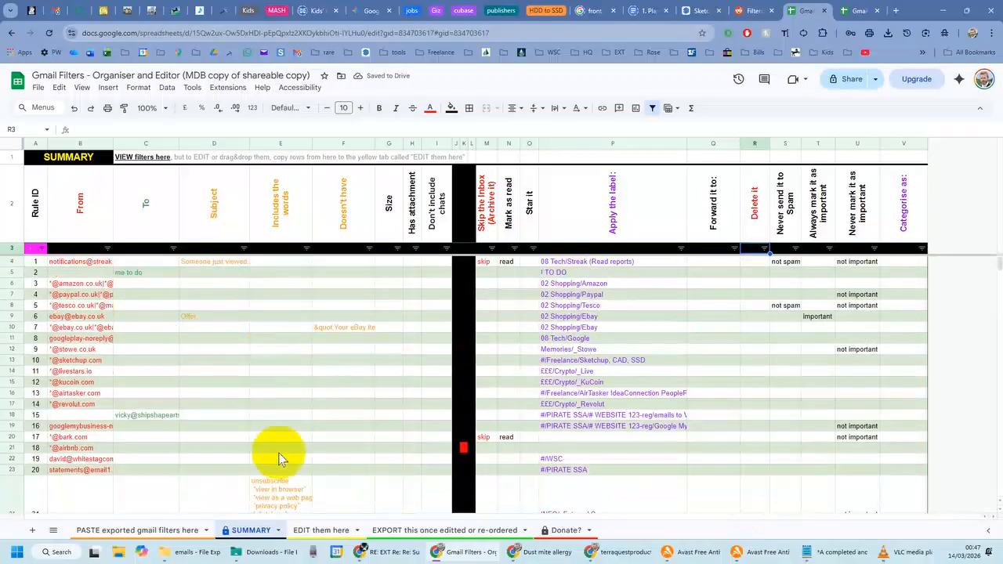
- Copy rows 6 to 89 of the SUMMARY sheet and paste them as values at cell A5 of the "EDIT them here" sheet
{"action": "left_click_drag", "start_coordinate": [13, 283], "coordinate": [12, 439]}
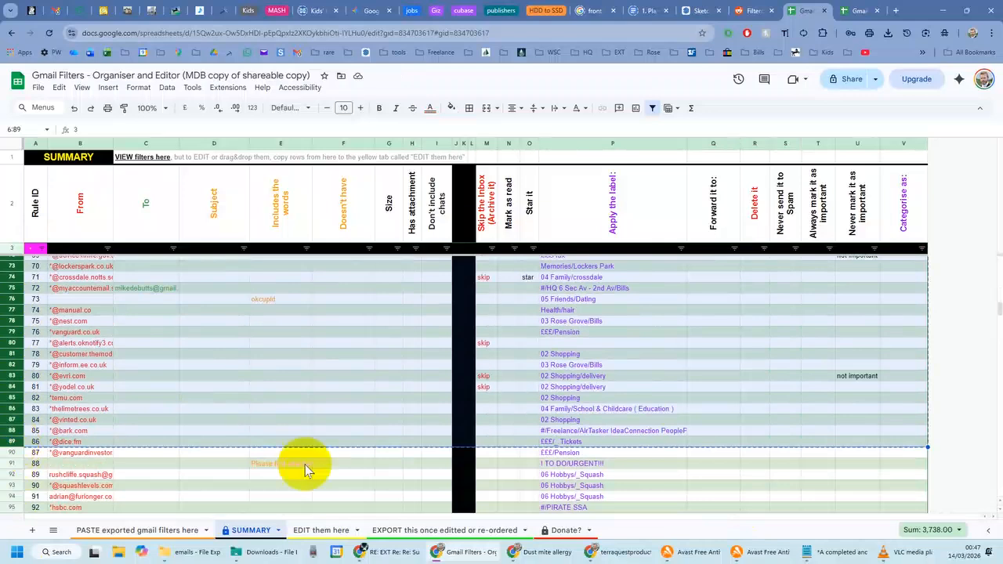
{"action": "left_click", "coordinate": [321, 531]}
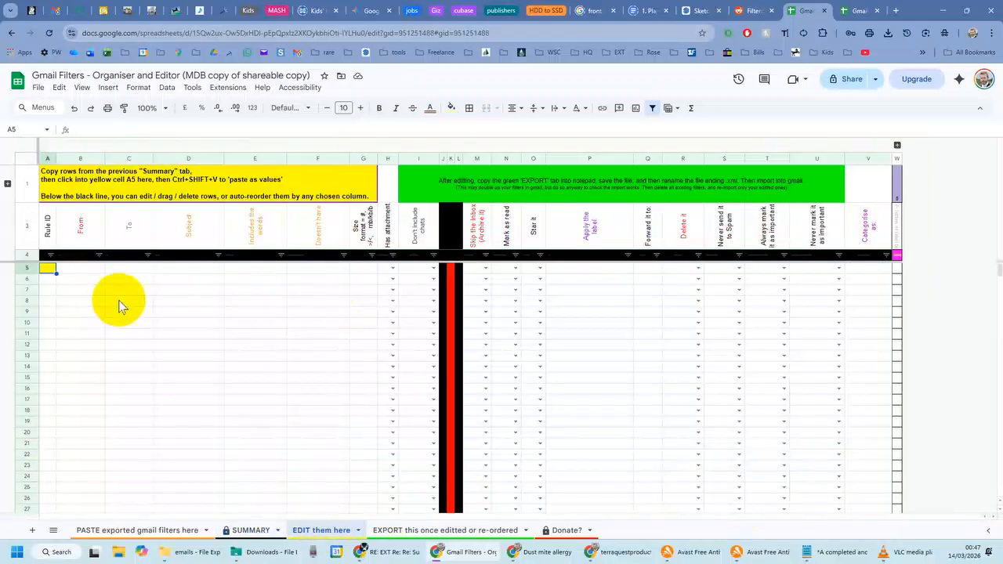
{"action": "double_click", "coordinate": [54, 270]}
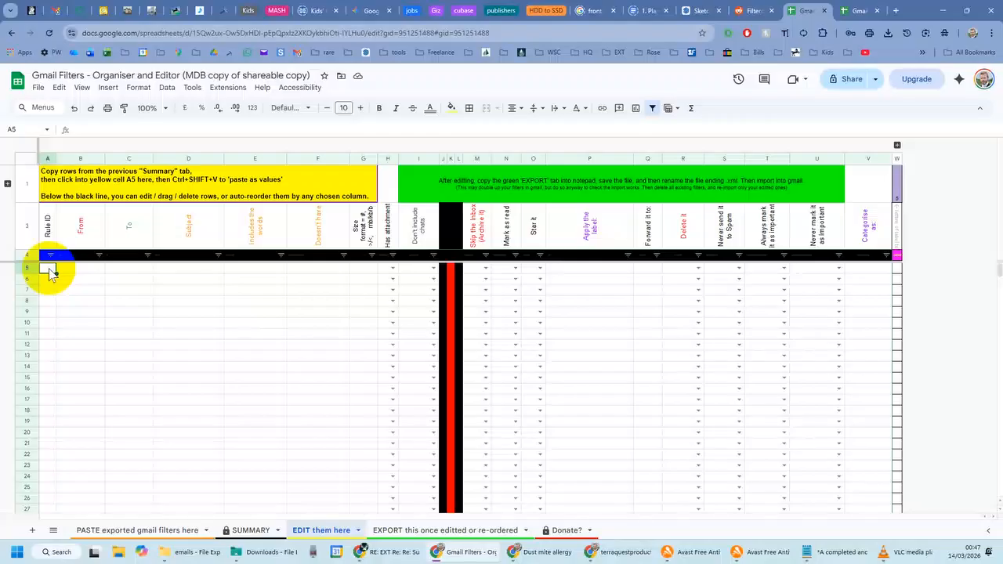
{"action": "key", "text": "ctrl+shift+v"}
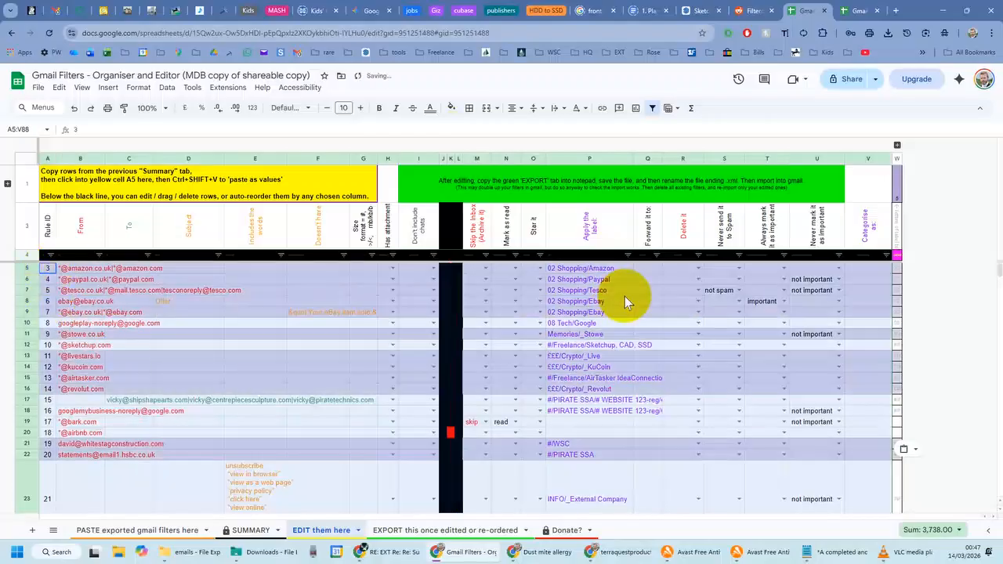
- Sort the pasted range A5 to V88 by column P from A to Z and look over the reordered rules
{"action": "left_click", "coordinate": [167, 87]}
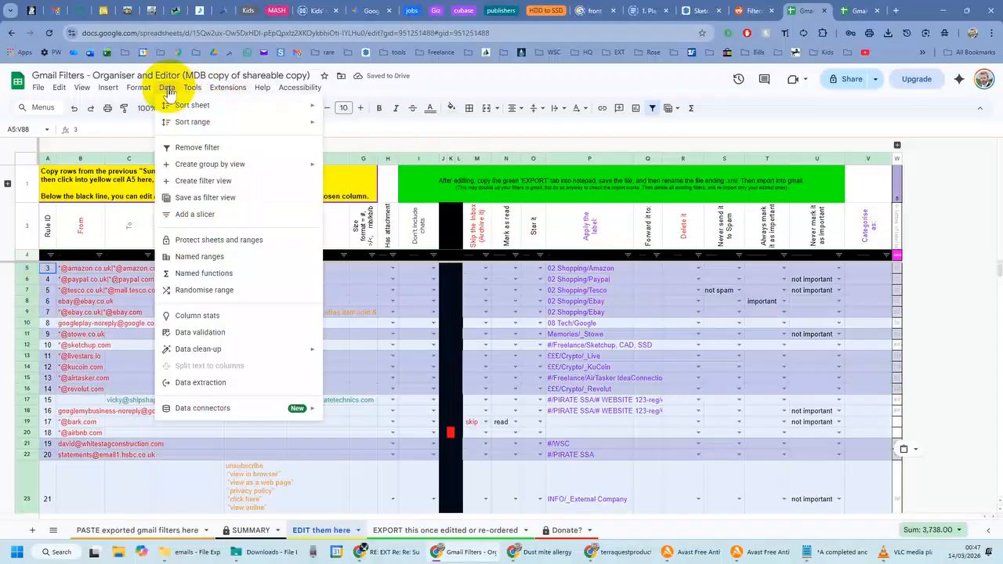
{"action": "mouse_move", "coordinate": [180, 122]}
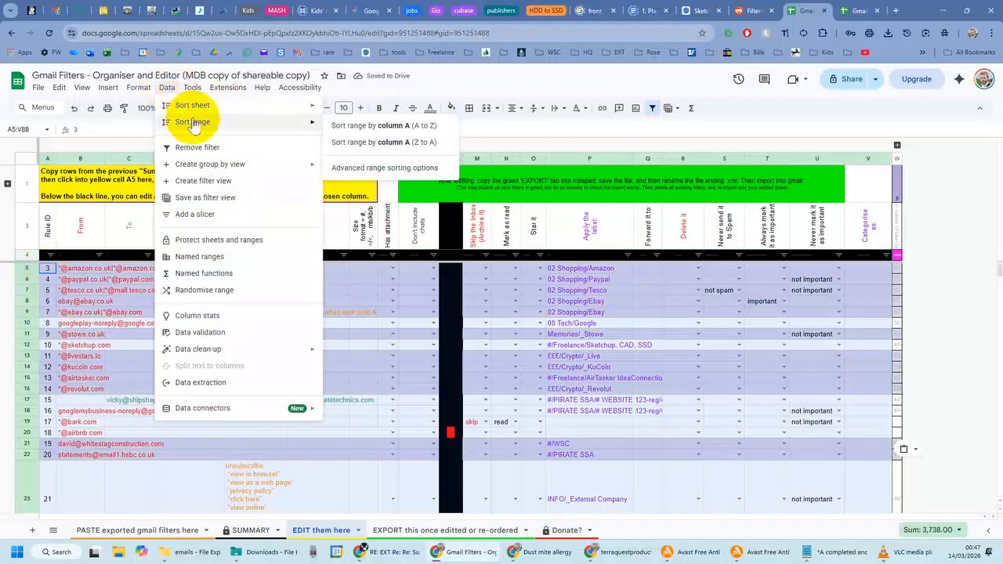
{"action": "left_click", "coordinate": [374, 169]}
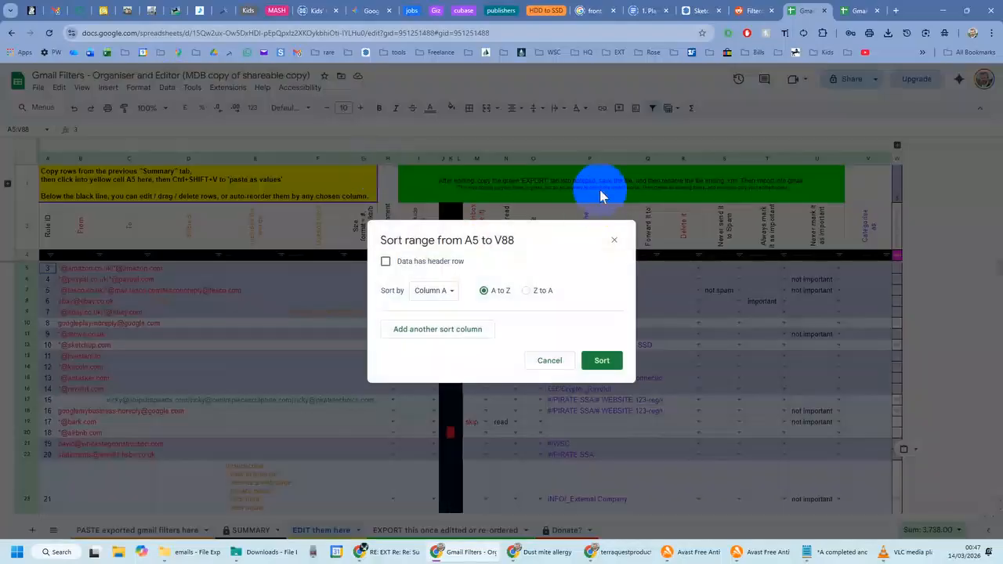
{"action": "left_click", "coordinate": [450, 292]}
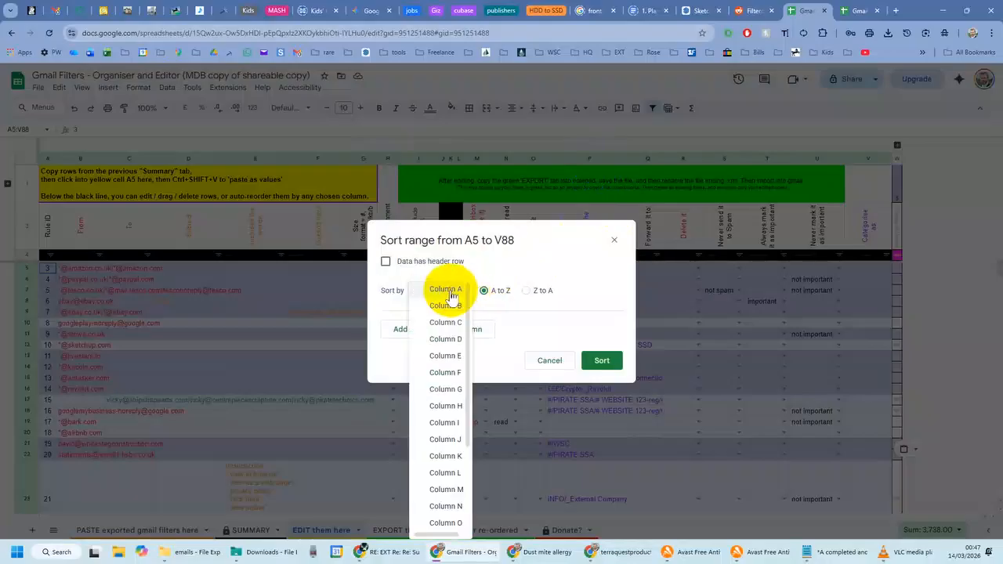
{"action": "scroll", "coordinate": [452, 423], "scroll_direction": "down", "scroll_amount": 3}
{"action": "left_click", "coordinate": [445, 435]}
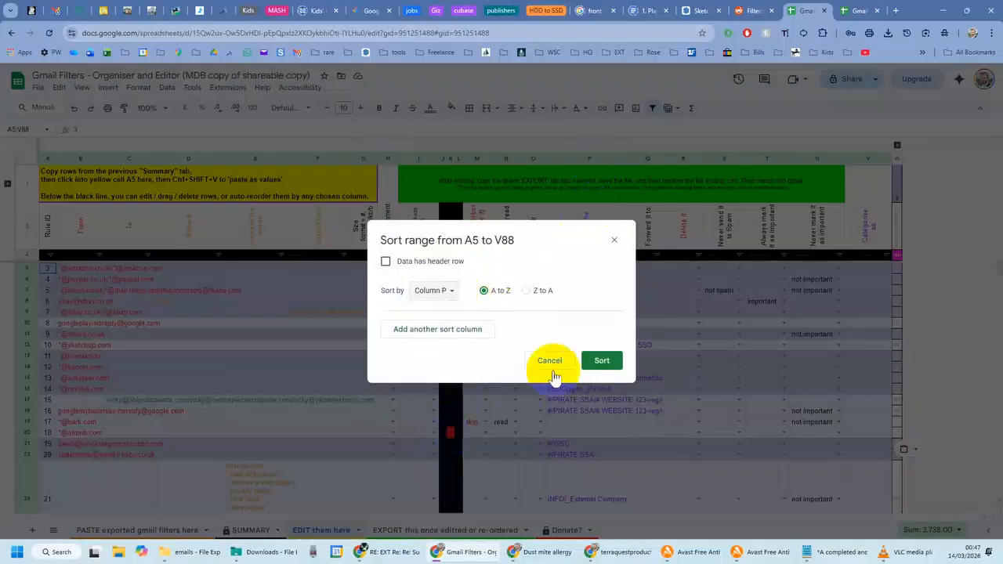
{"action": "left_click", "coordinate": [599, 361]}
{"action": "scroll", "coordinate": [595, 344], "scroll_direction": "down", "scroll_amount": 9}
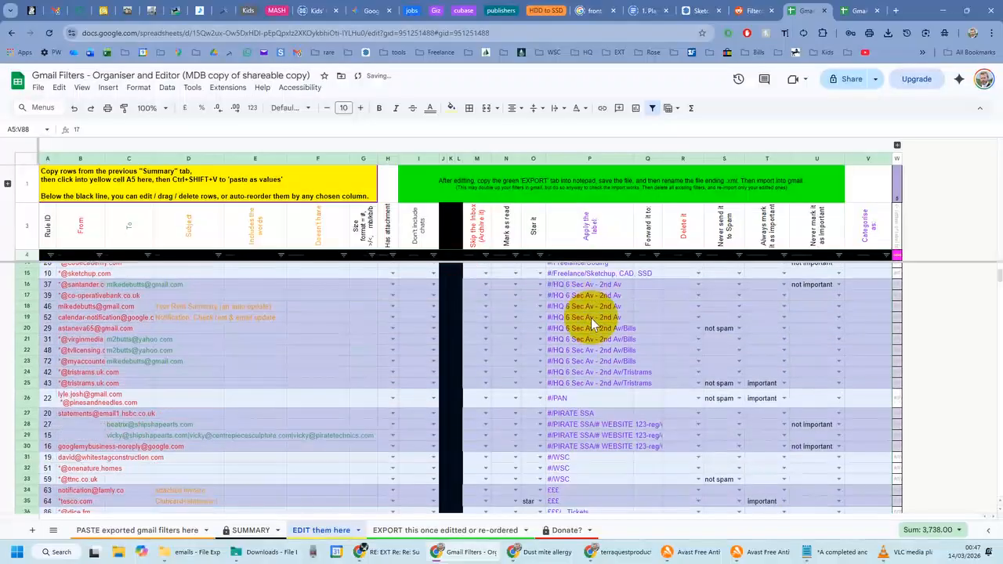
{"action": "scroll", "coordinate": [569, 382], "scroll_direction": "up", "scroll_amount": 9}
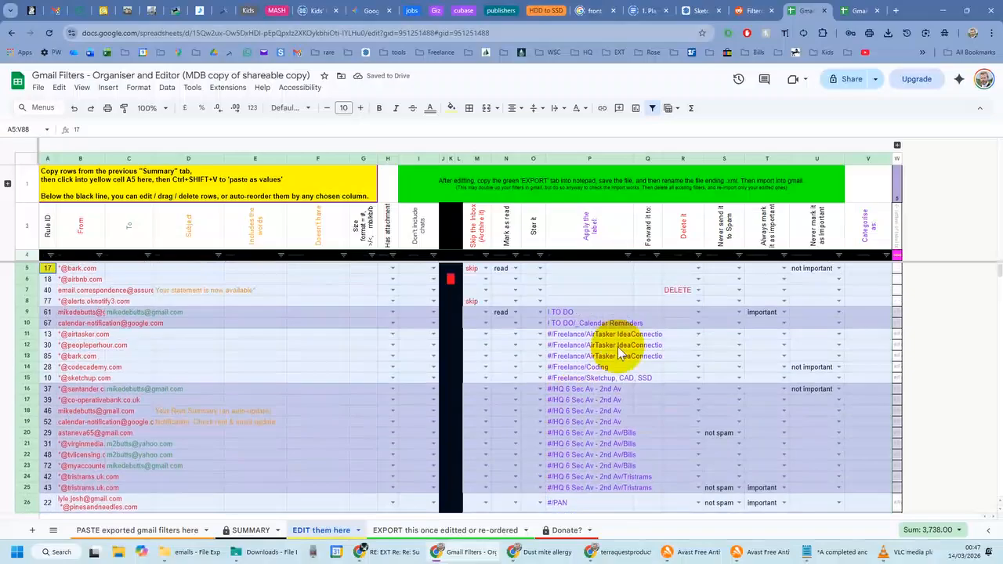
- Clear DELETE from row 7's "Delete it" cell and set row 10's "Never send it to Spam" to "not spam"
{"action": "left_click", "coordinate": [682, 290]}
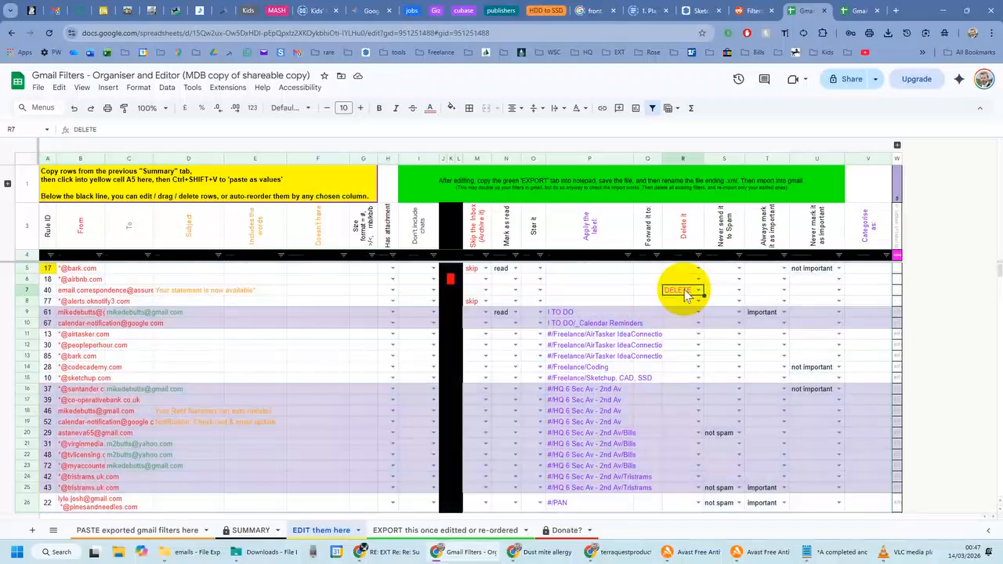
{"action": "left_click", "coordinate": [738, 322]}
{"action": "left_click", "coordinate": [725, 337]}
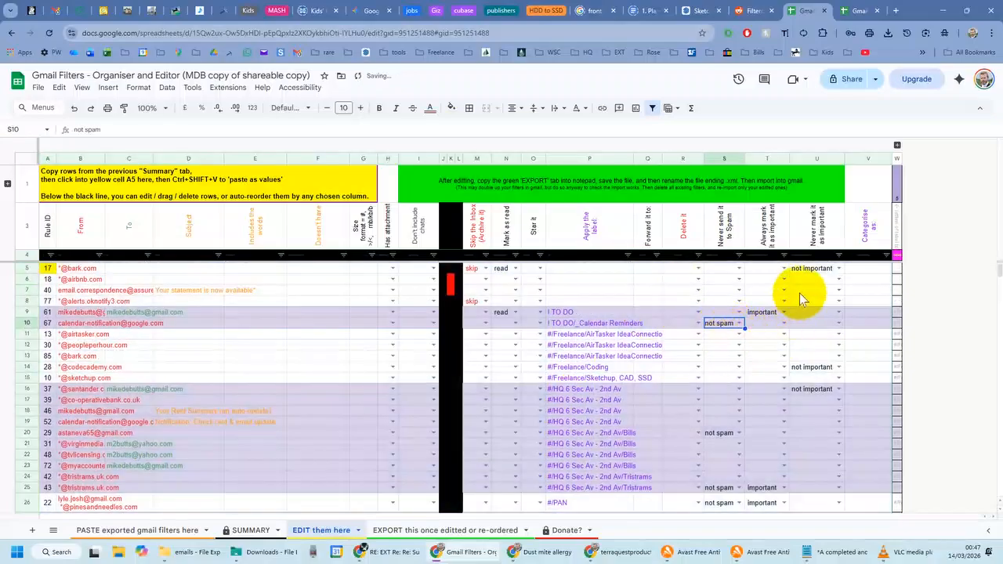
- Fill "not important" from cell U5 down to U19 and clear the conflicting "important" value in T9
{"action": "left_click", "coordinate": [813, 269]}
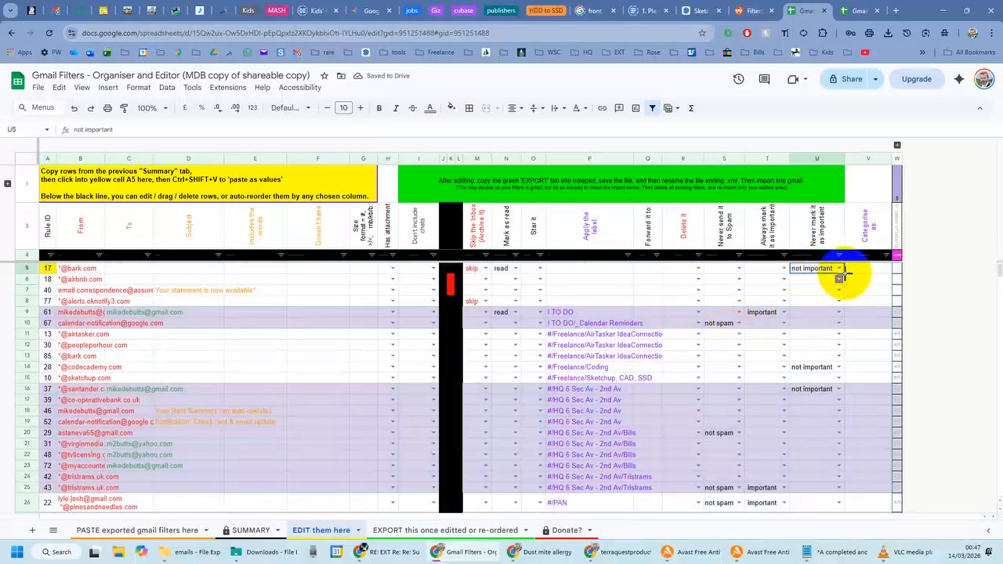
{"action": "left_click_drag", "start_coordinate": [843, 274], "coordinate": [825, 420]}
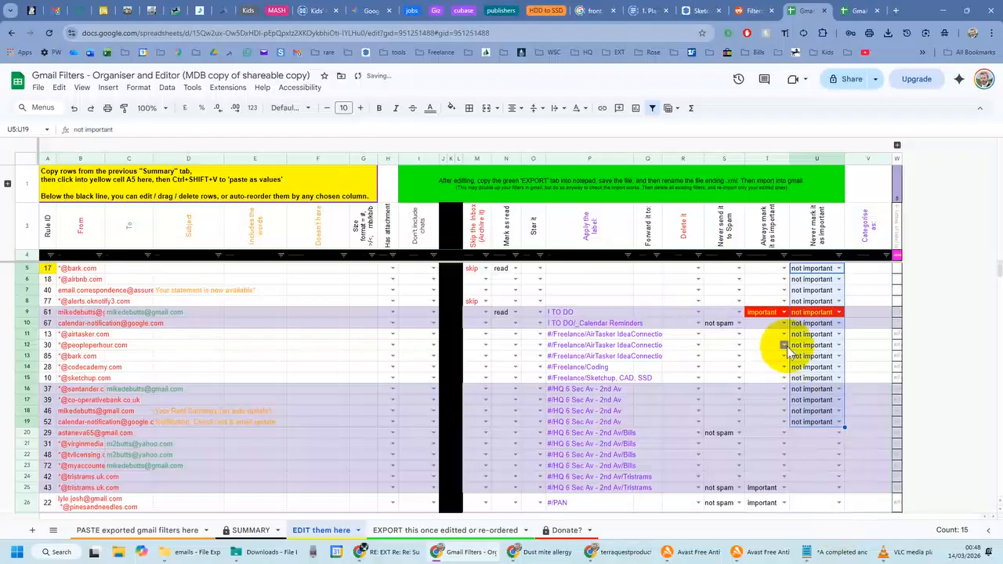
{"action": "left_click", "coordinate": [767, 314]}
{"action": "key", "text": "Delete"}
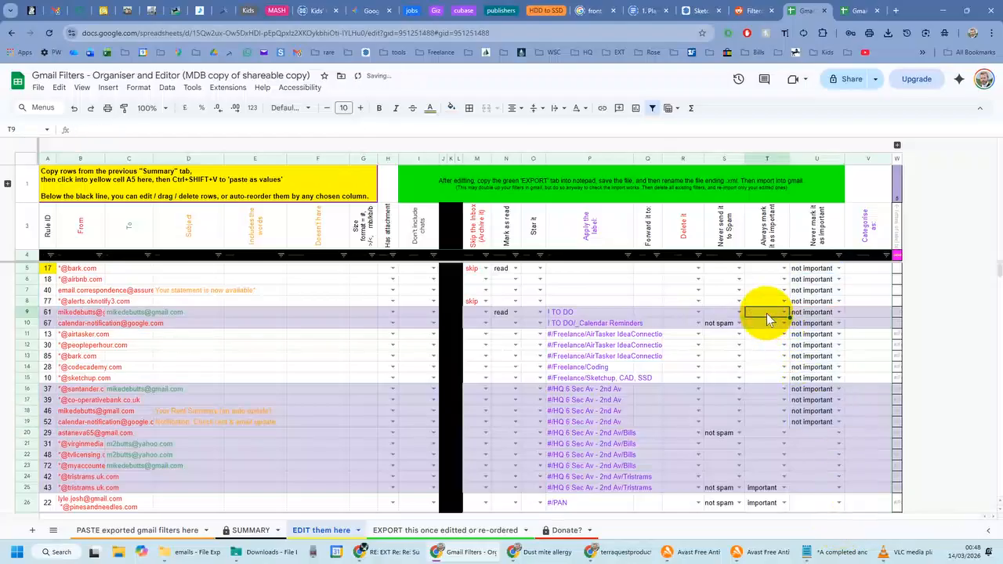
- Fill "skip" from M8 down to M15, and fill row 16's label in column P up to row 8
{"action": "left_click", "coordinate": [473, 303]}
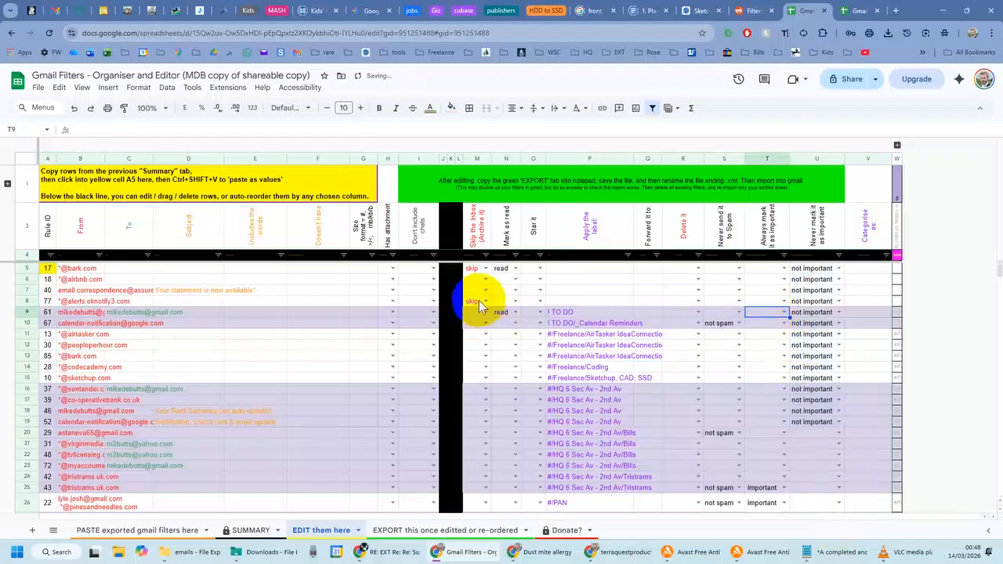
{"action": "left_click_drag", "start_coordinate": [486, 305], "coordinate": [492, 381]}
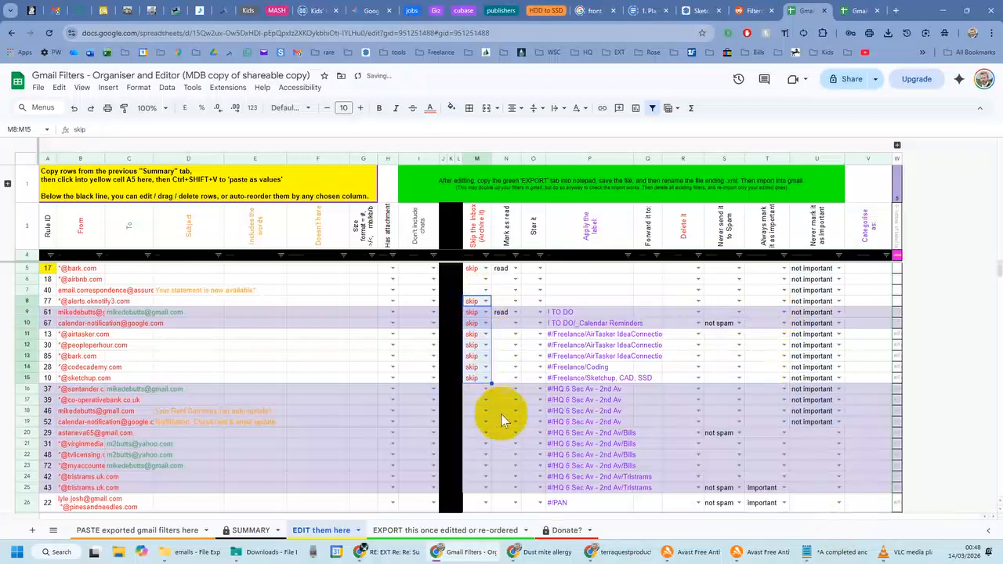
{"action": "left_click", "coordinate": [608, 388]}
{"action": "left_click_drag", "start_coordinate": [632, 394], "coordinate": [604, 303]}
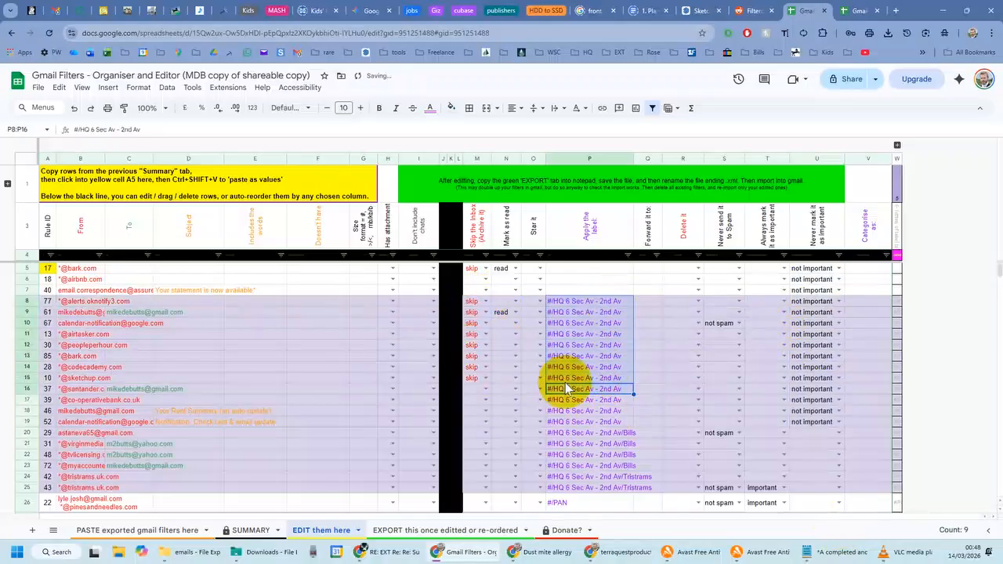
- Move the calendar notification rule from row 10 down to row 21 of the "EDIT them here" sheet
{"action": "scroll", "coordinate": [358, 364], "scroll_direction": "down", "scroll_amount": 2}
{"action": "scroll", "coordinate": [358, 364], "scroll_direction": "down", "scroll_amount": 8}
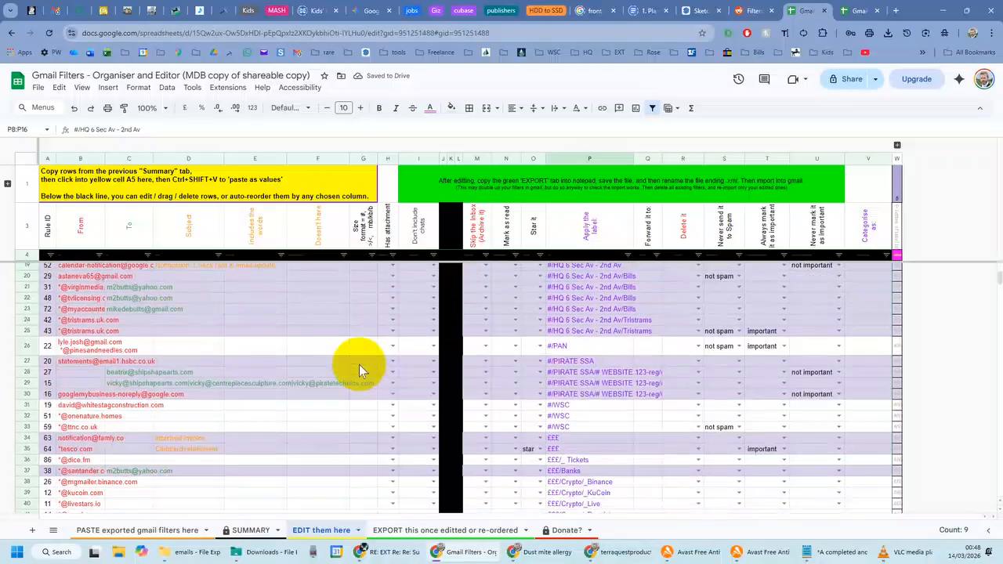
{"action": "scroll", "coordinate": [359, 367], "scroll_direction": "up", "scroll_amount": 10}
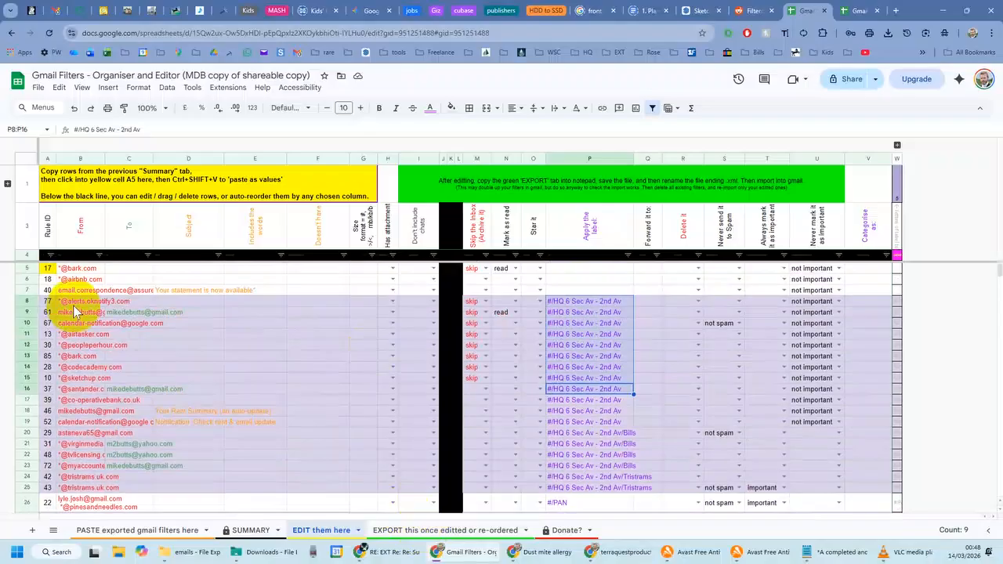
{"action": "left_click", "coordinate": [26, 323]}
{"action": "left_click_drag", "start_coordinate": [27, 323], "coordinate": [31, 444]}
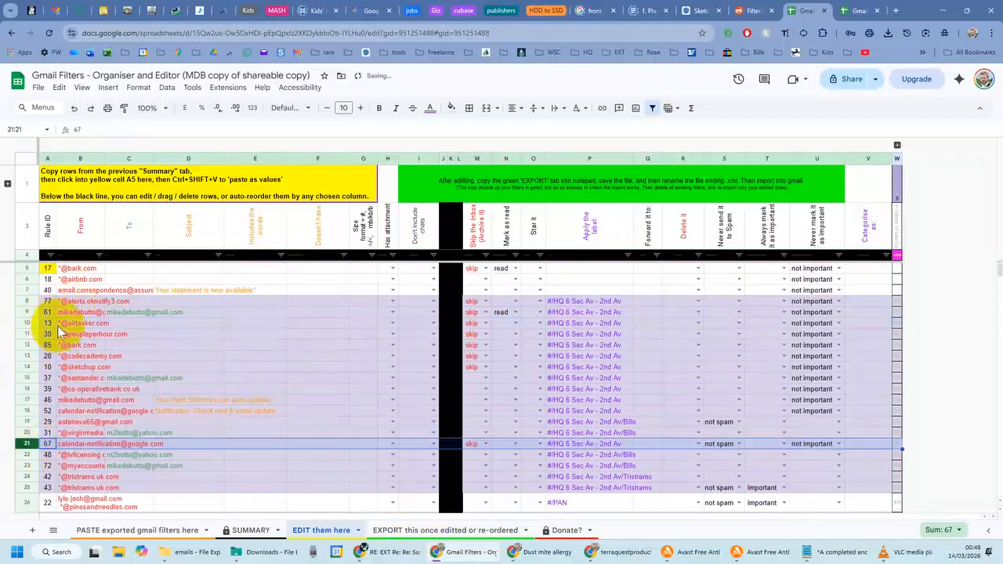
- Delete rows 9 to 12 from the "EDIT them here" sheet
{"action": "left_click_drag", "start_coordinate": [28, 313], "coordinate": [29, 345]}
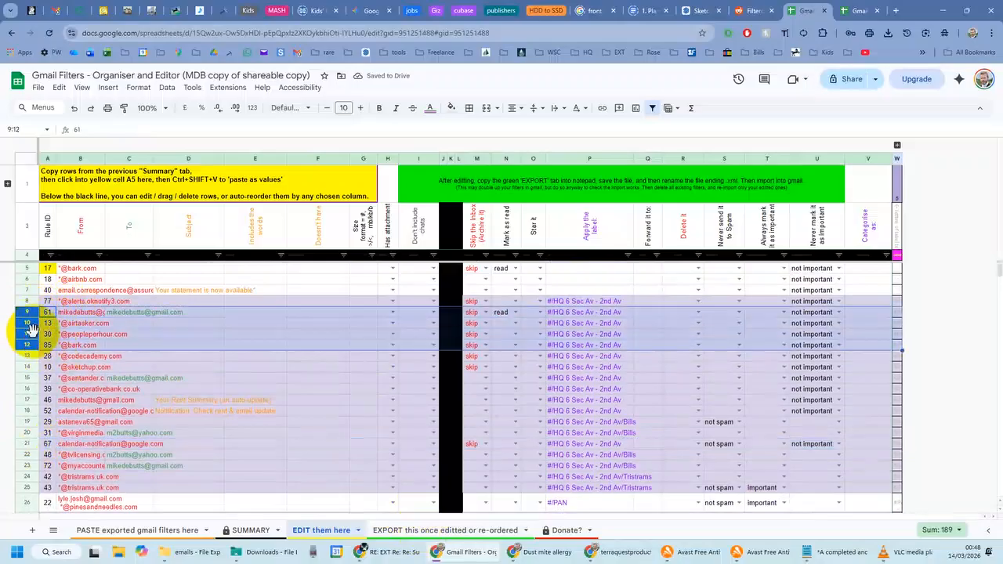
{"action": "right_click", "coordinate": [28, 329]}
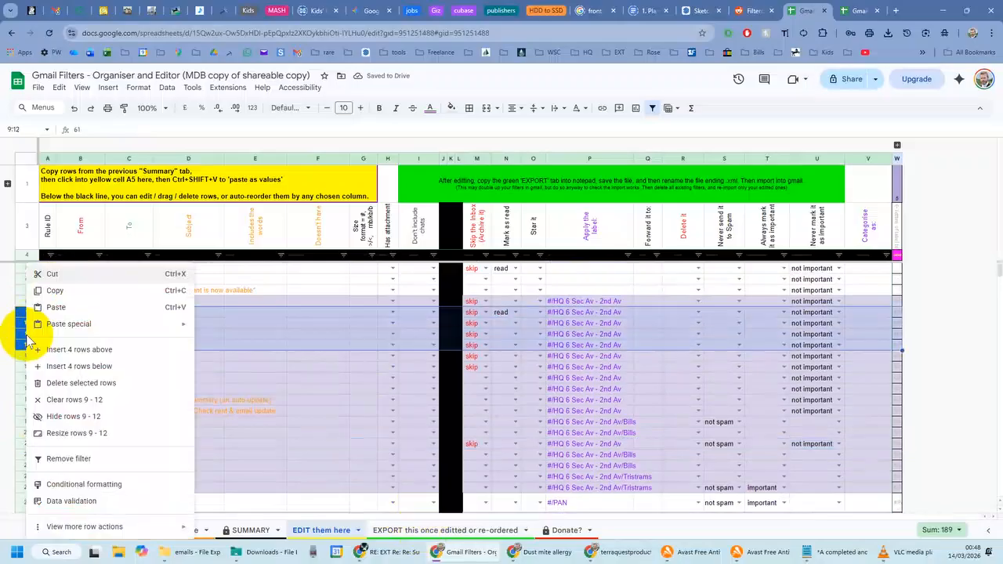
{"action": "left_click", "coordinate": [69, 384]}
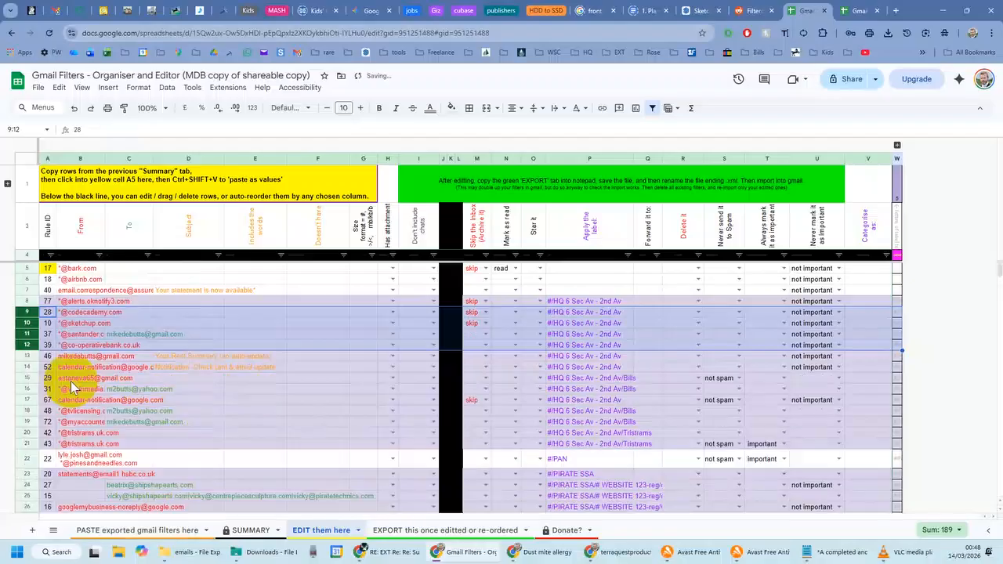
- Check the generated XML on the EXPORT sheet, return to "EDIT them here", and close this spreadsheet's browser tab
{"action": "left_click", "coordinate": [436, 530]}
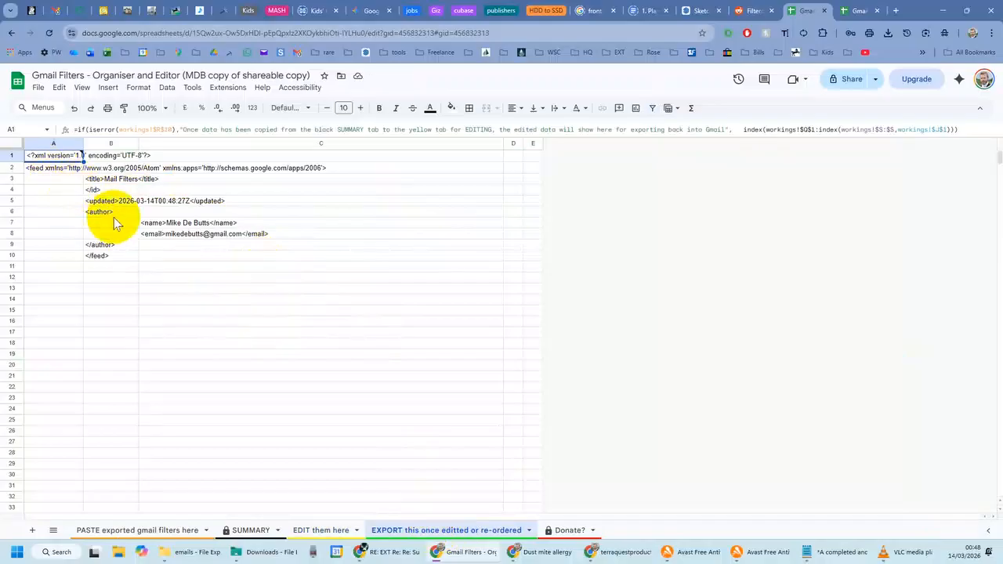
{"action": "scroll", "coordinate": [149, 235], "scroll_direction": "down", "scroll_amount": 3}
{"action": "scroll", "coordinate": [186, 249], "scroll_direction": "up", "scroll_amount": 3}
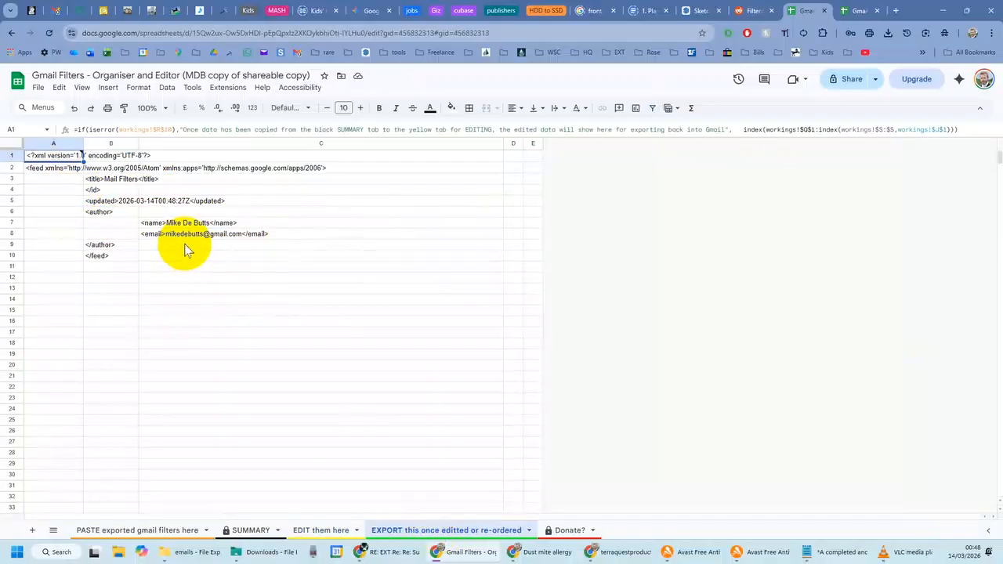
{"action": "left_click", "coordinate": [322, 530]}
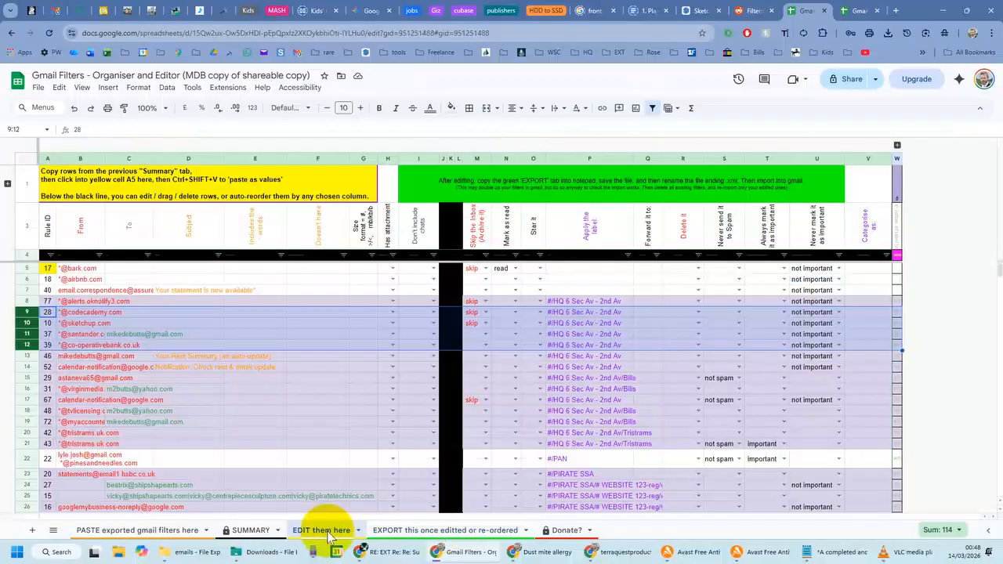
{"action": "left_click", "coordinate": [825, 11]}
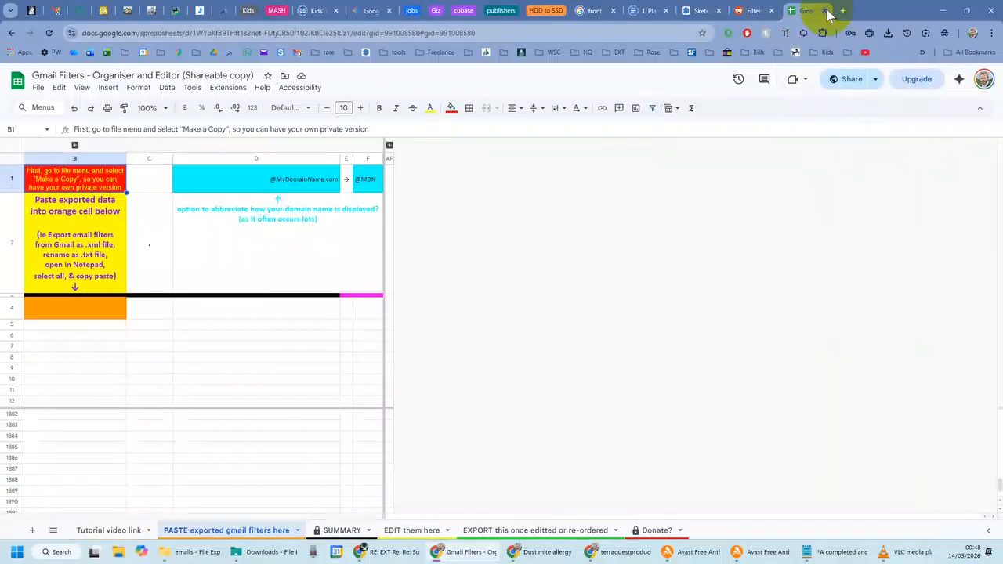
- Review the make-a-copy instruction in B1, the export instructions in B2 and the orange paste cell B4
{"action": "left_click", "coordinate": [199, 343]}
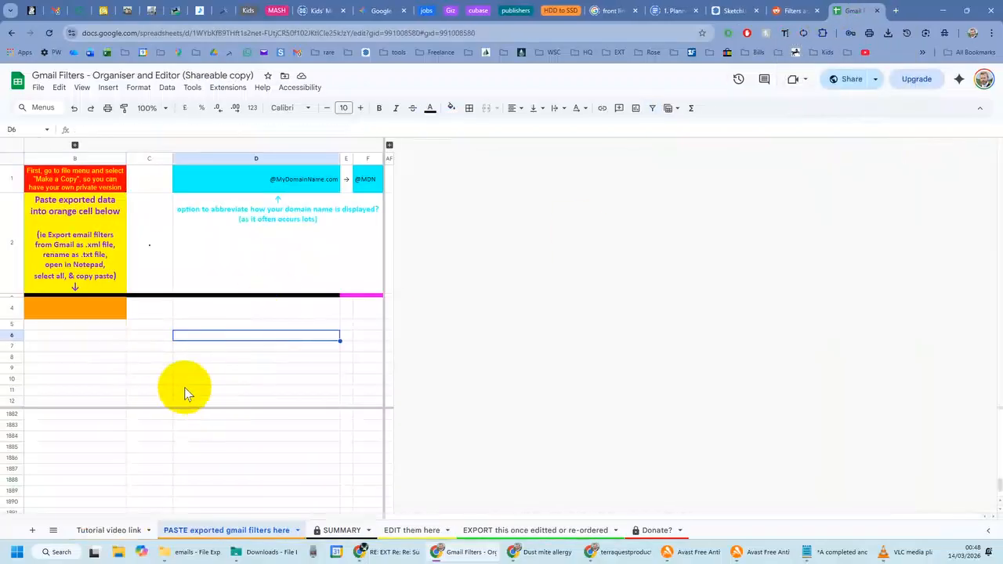
{"action": "left_click", "coordinate": [86, 311]}
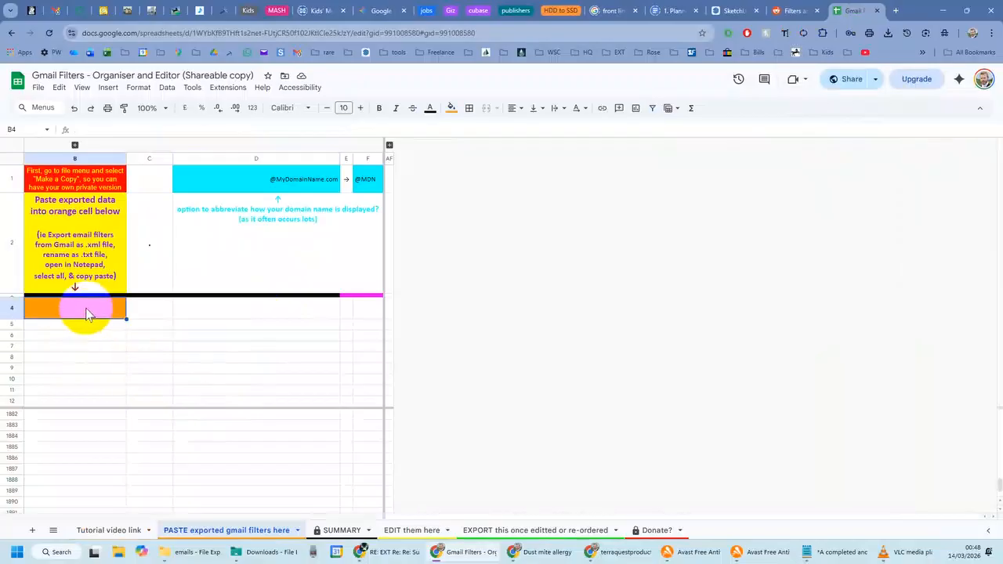
{"action": "left_click", "coordinate": [71, 235]}
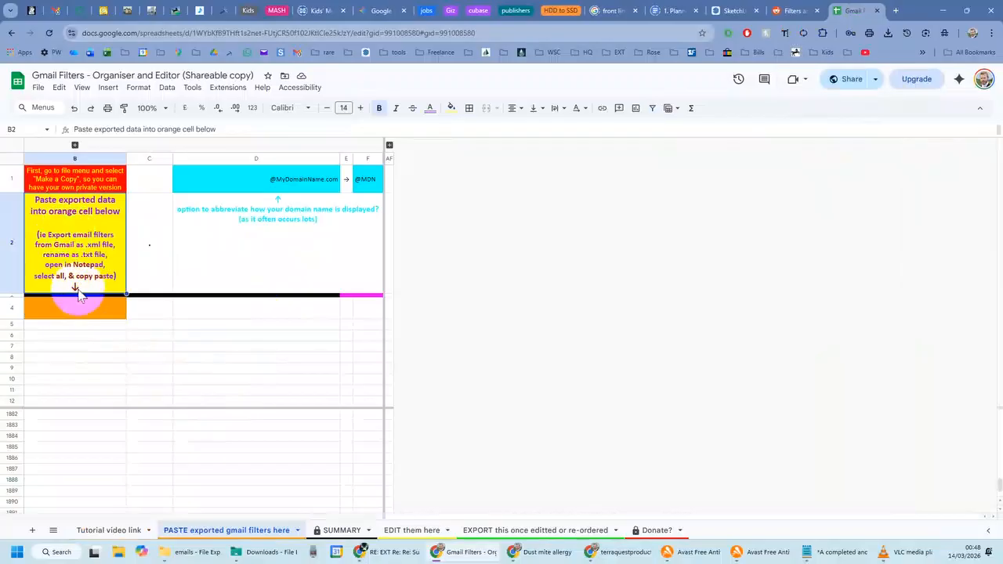
{"action": "left_click", "coordinate": [66, 313]}
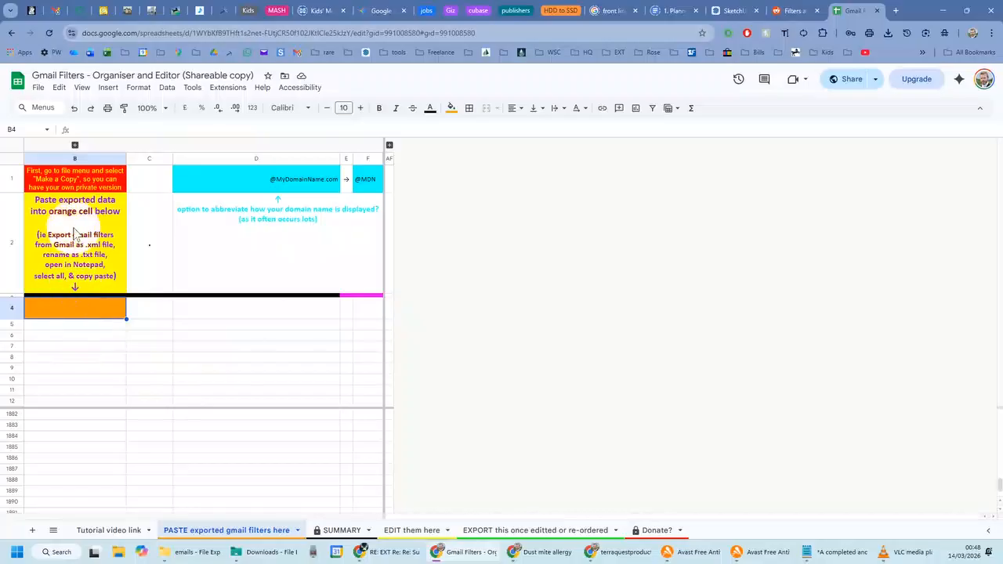
{"action": "left_click", "coordinate": [53, 180]}
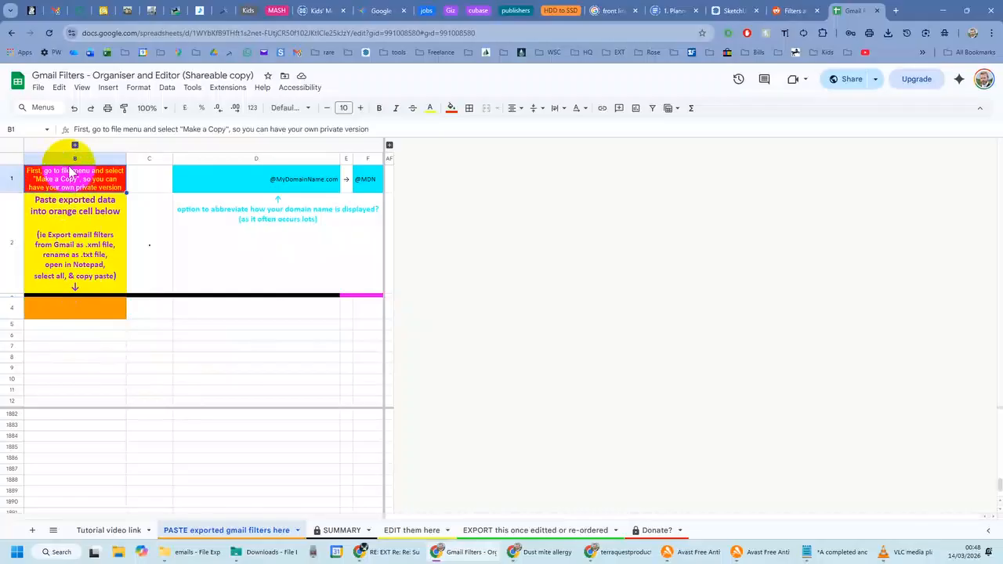
- Make a copy of the shareable spreadsheet in the emails folder and open its "PASTE exported gmail filters here" sheet
{"action": "left_click", "coordinate": [38, 87]}
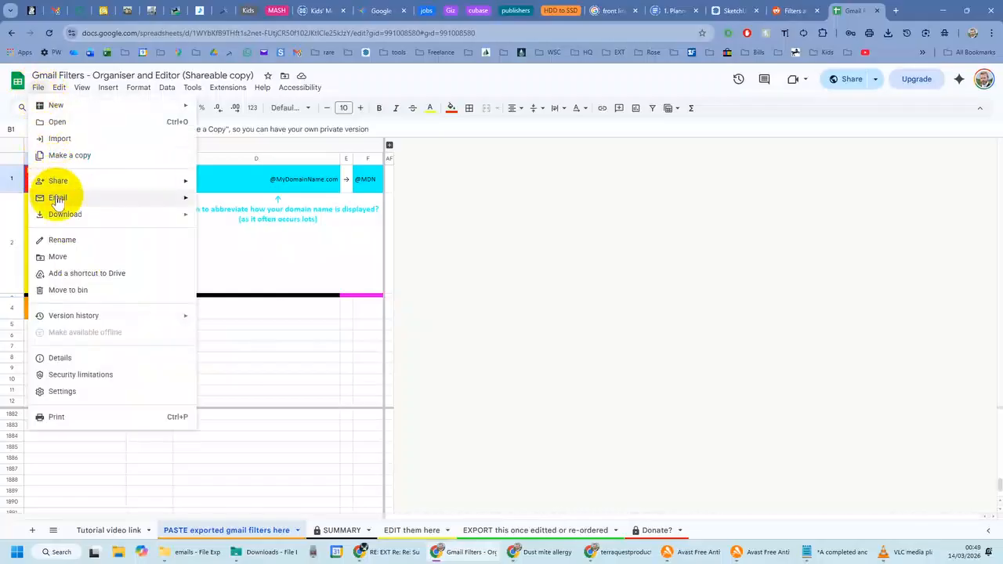
{"action": "left_click", "coordinate": [69, 156]}
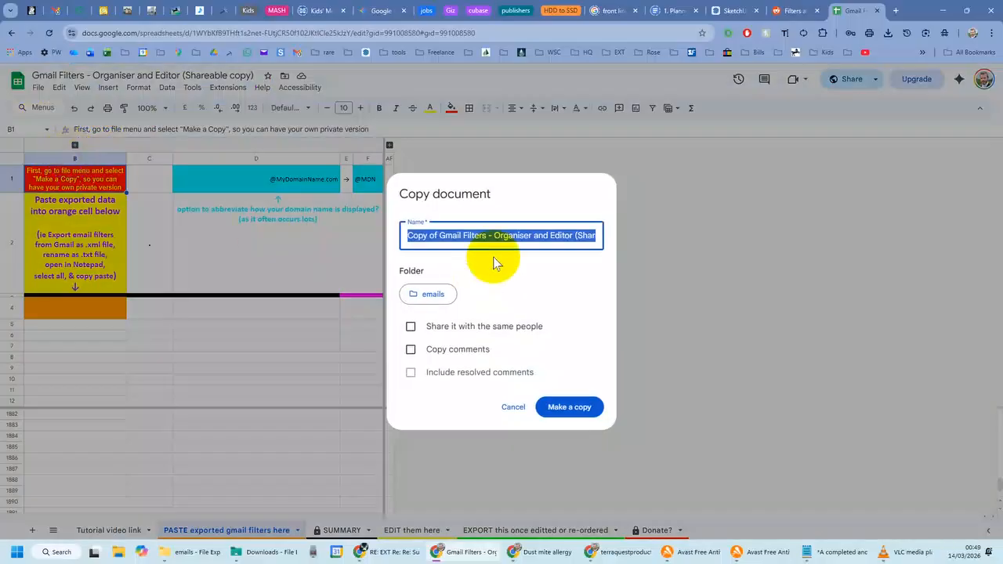
{"action": "left_click", "coordinate": [580, 413]}
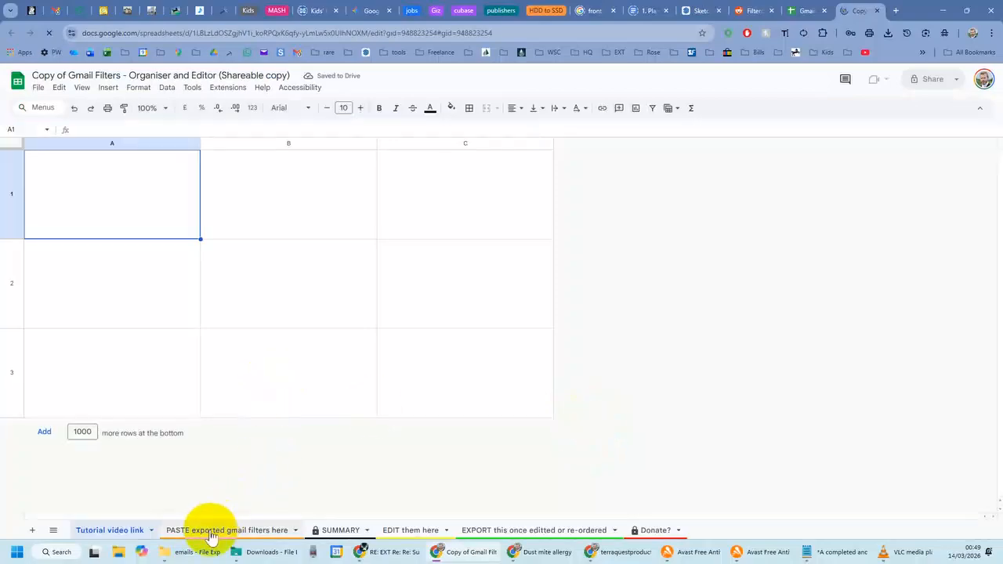
{"action": "left_click", "coordinate": [210, 533]}
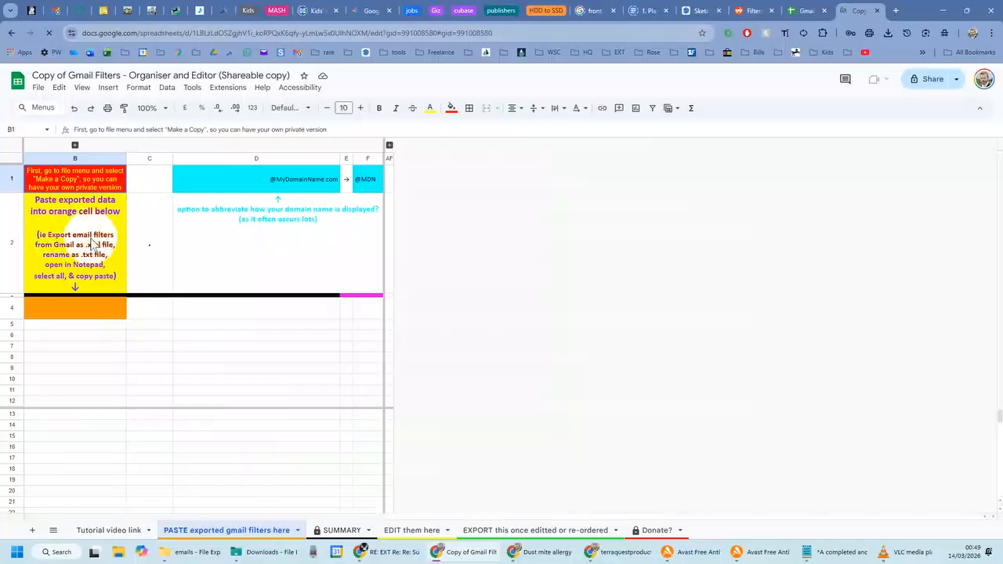
- Enter the test text "sdfs" in orange cell B4 and clear the range B4:D8
{"action": "left_click", "coordinate": [147, 355]}
{"action": "left_click_drag", "start_coordinate": [94, 309], "coordinate": [229, 383]}
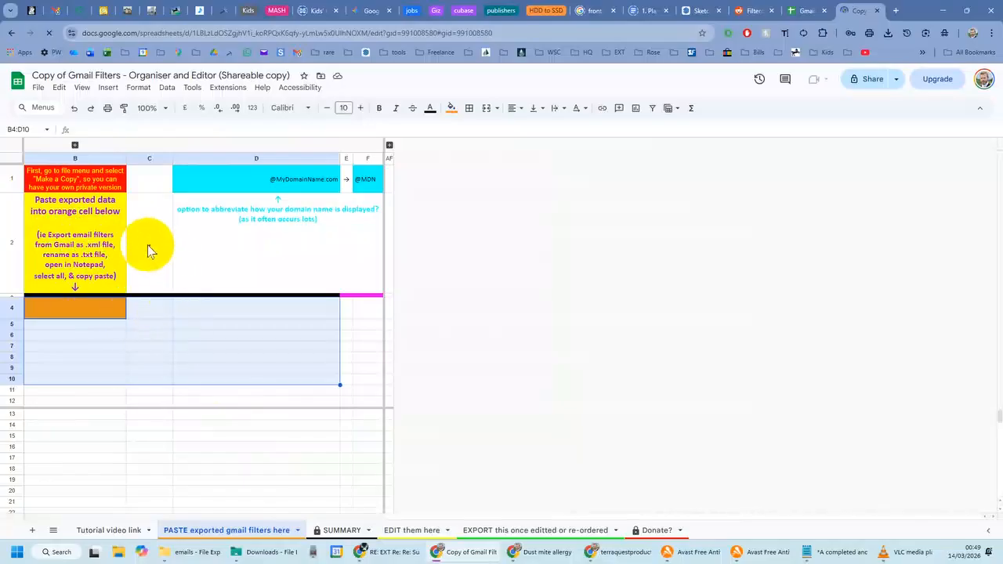
{"action": "type", "text": "sdfs"}
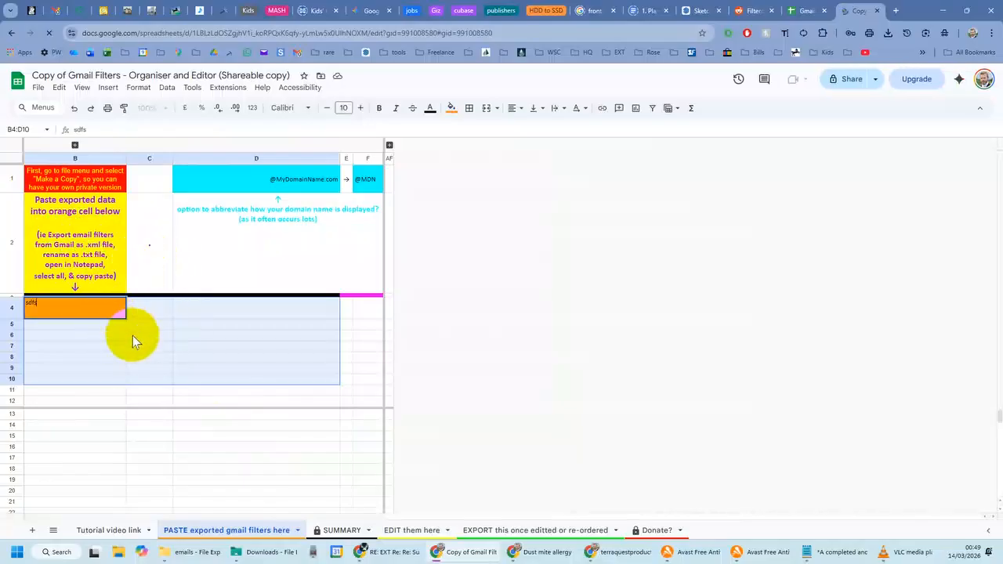
{"action": "left_click", "coordinate": [132, 335]}
{"action": "left_click_drag", "start_coordinate": [112, 308], "coordinate": [229, 358]}
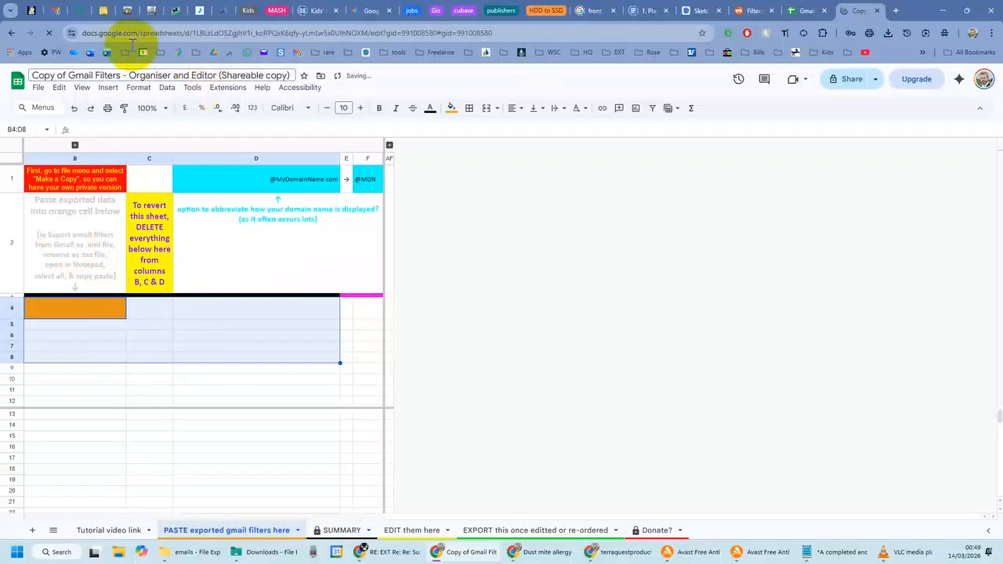
- Switch to Gmail's filter settings, select only the last four filters in the list and export them
{"action": "left_click", "coordinate": [56, 10]}
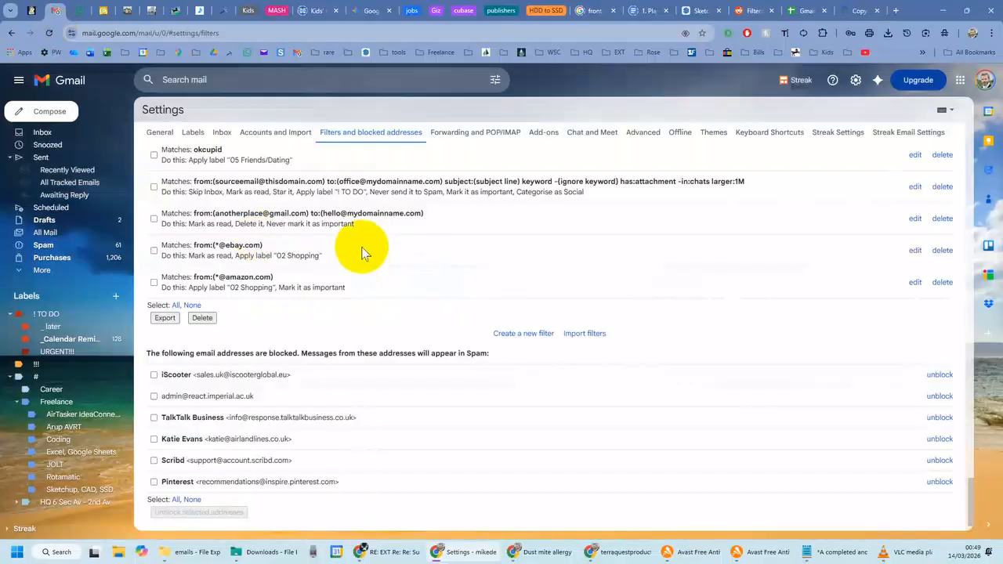
{"action": "scroll", "coordinate": [362, 253], "scroll_direction": "up", "scroll_amount": 4}
{"action": "scroll", "coordinate": [347, 257], "scroll_direction": "down", "scroll_amount": 4}
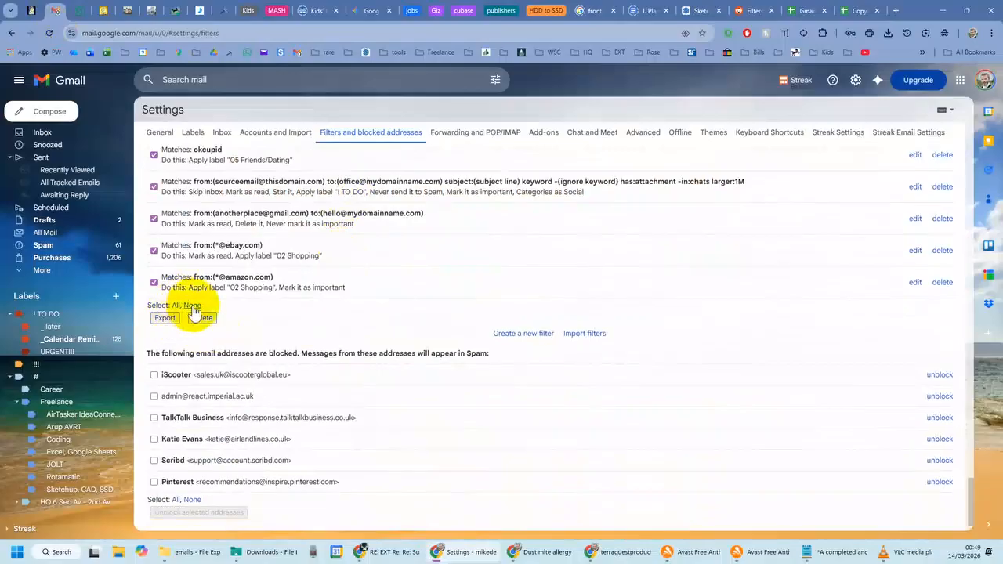
{"action": "left_click", "coordinate": [153, 282]}
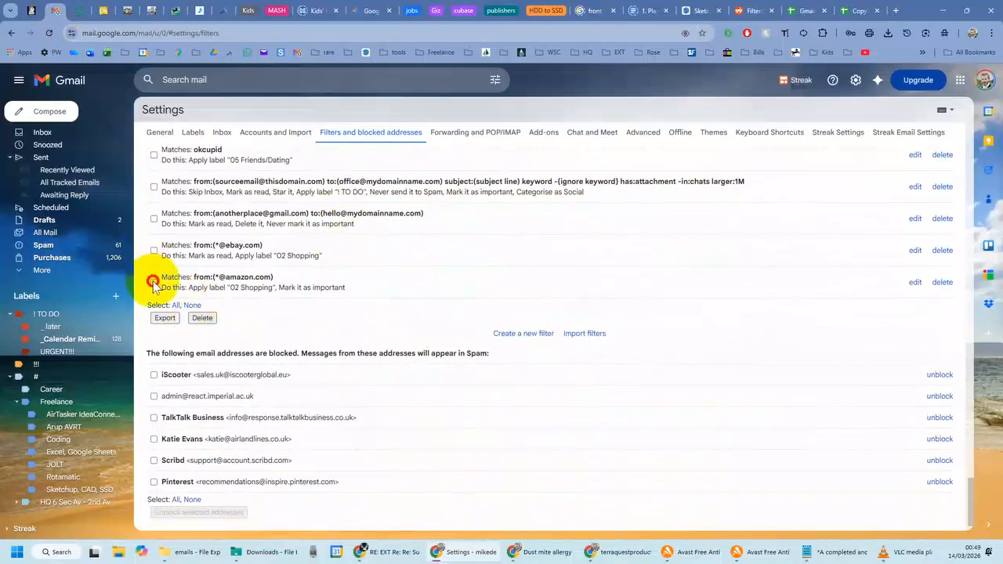
{"action": "left_click", "coordinate": [154, 250]}
{"action": "left_click", "coordinate": [155, 219]}
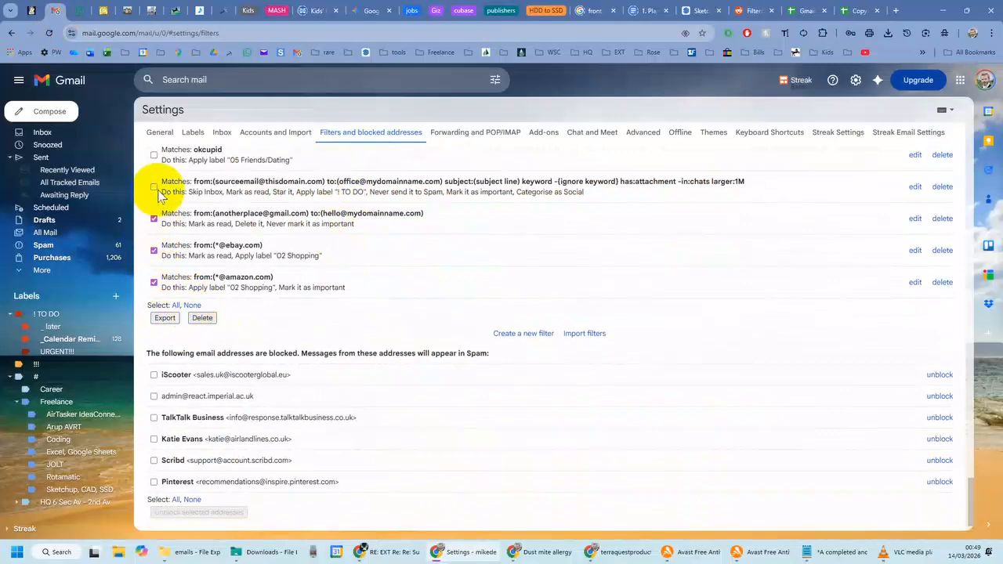
{"action": "left_click", "coordinate": [165, 317]}
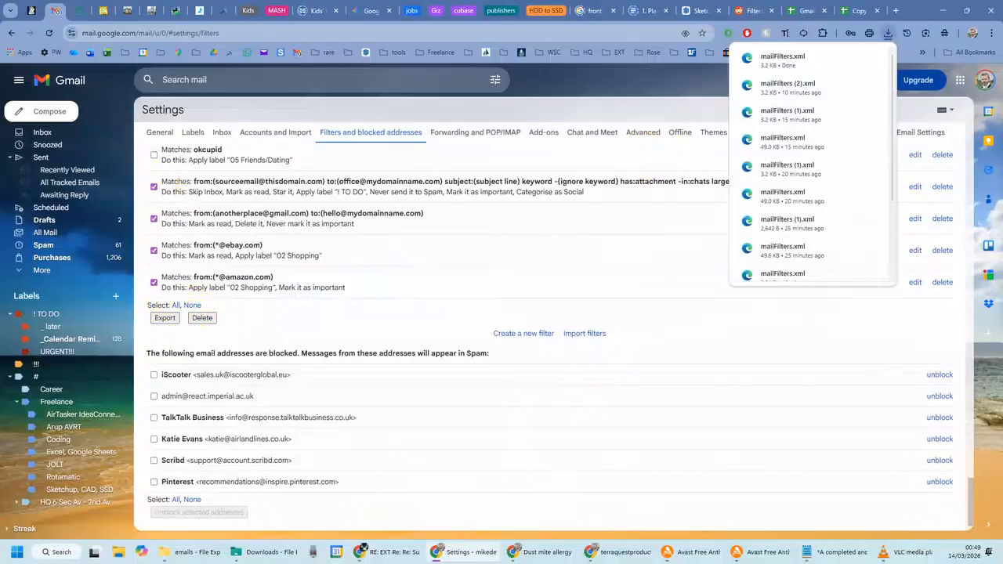
- Switch to the Downloads folder in File Explorer and duplicate mailFilters.xml there
{"action": "key", "text": "alt+Tab"}
{"action": "left_click", "coordinate": [569, 290]}
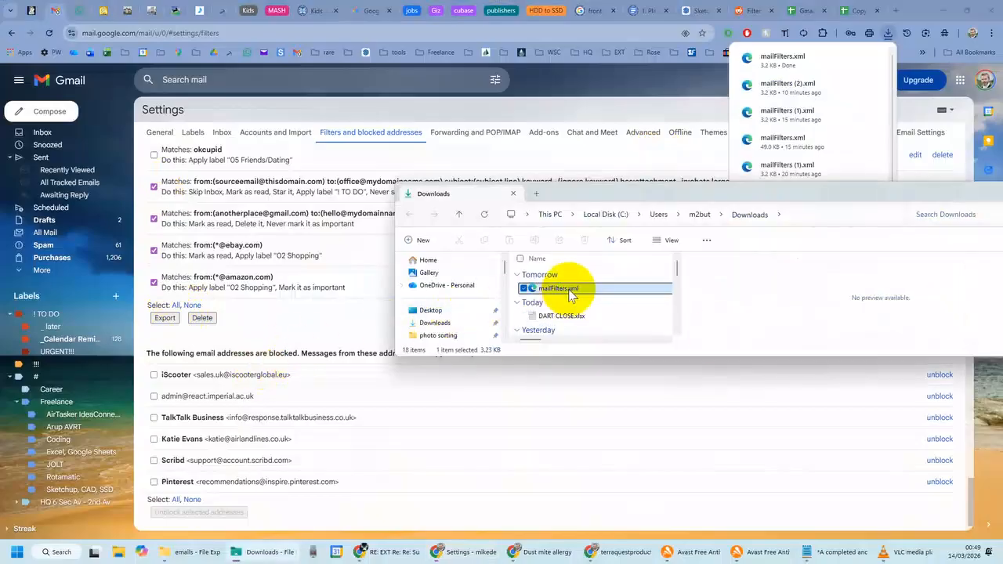
{"action": "left_click", "coordinate": [568, 291]}
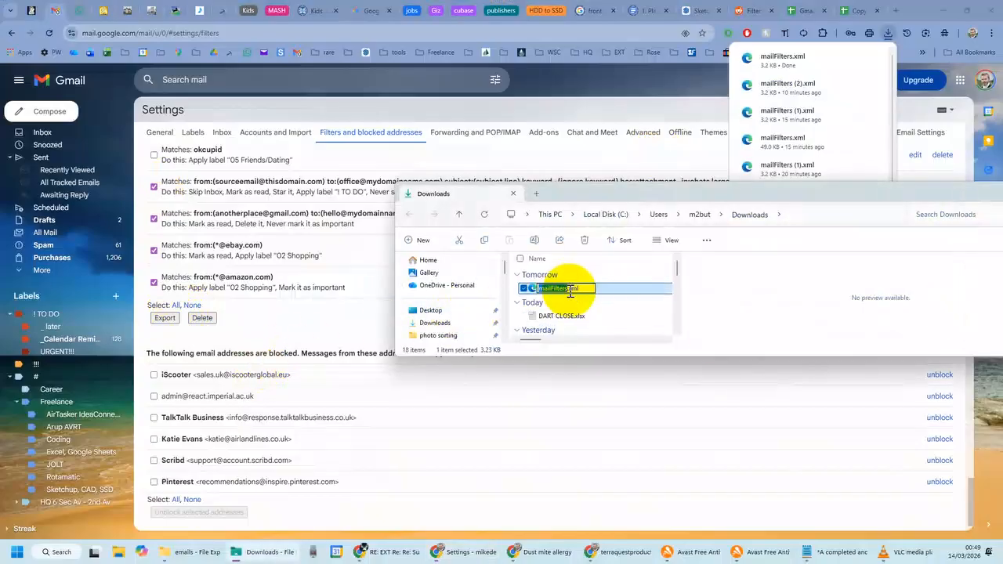
{"action": "key", "text": "Escape"}
{"action": "left_click_drag", "start_coordinate": [576, 278], "coordinate": [575, 278]}
{"action": "left_click", "coordinate": [601, 287]}
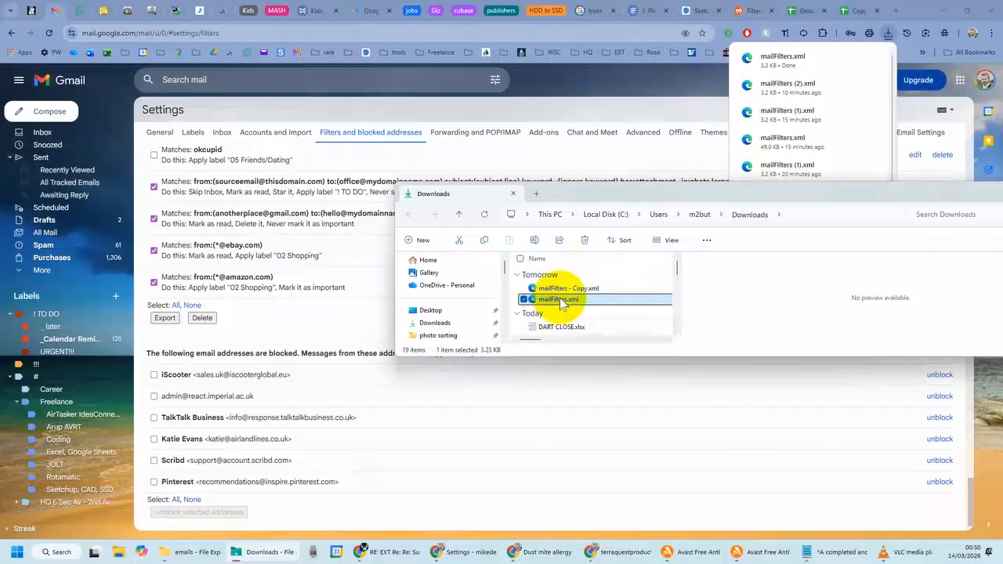
- Rename the duplicated filter file as "mailFilters - Copy.txt" and accept the extension change
{"action": "left_click", "coordinate": [566, 289]}
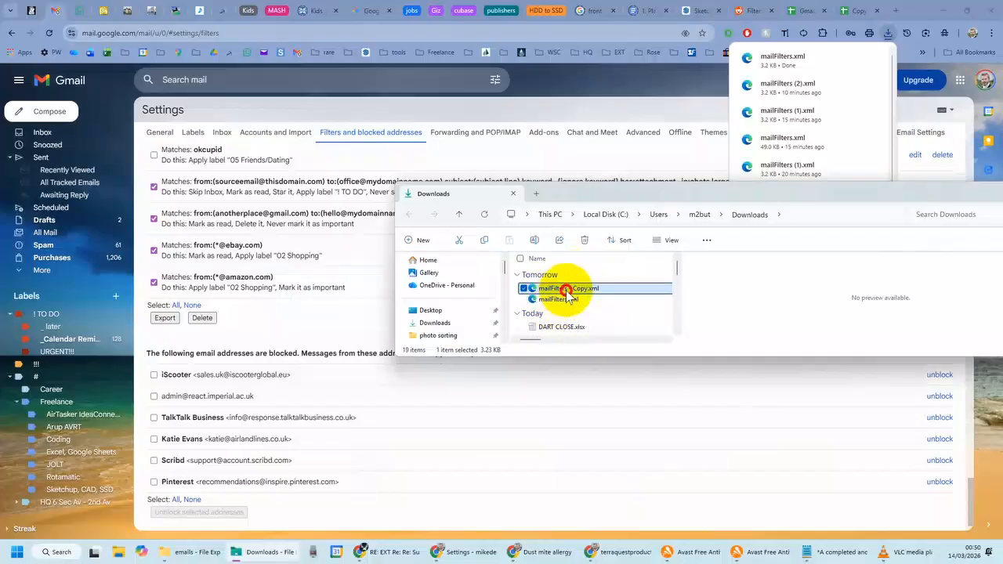
{"action": "left_click", "coordinate": [581, 289]}
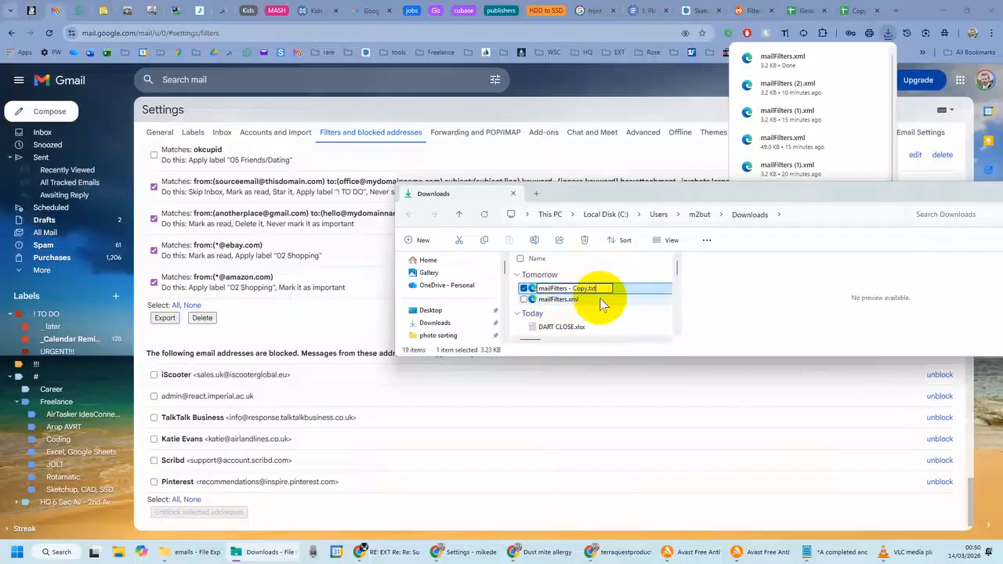
{"action": "key", "text": "Return"}
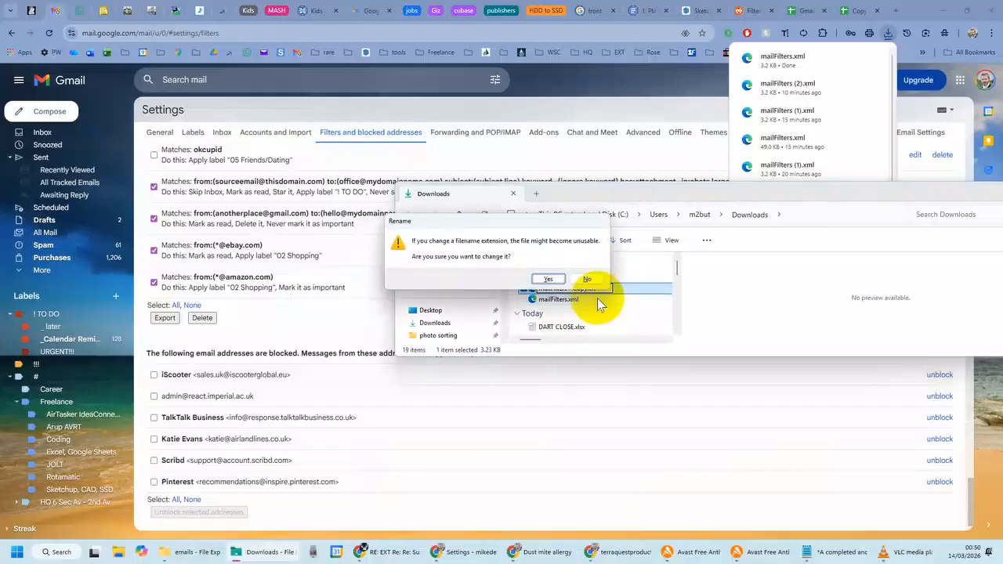
{"action": "left_click", "coordinate": [550, 280]}
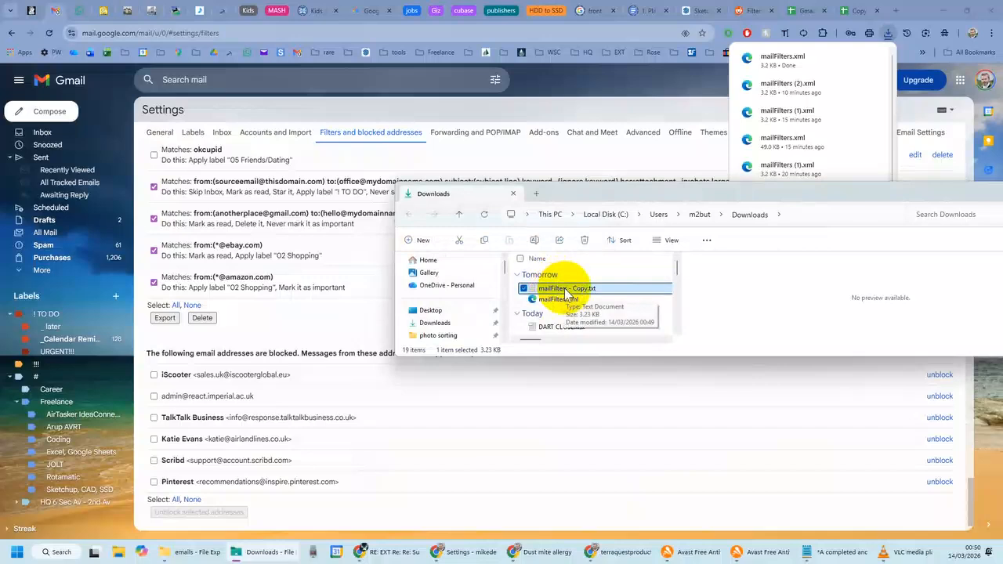
- Open mailFilters - Copy.txt in Notepad and copy its entire contents
{"action": "double_click", "coordinate": [565, 289]}
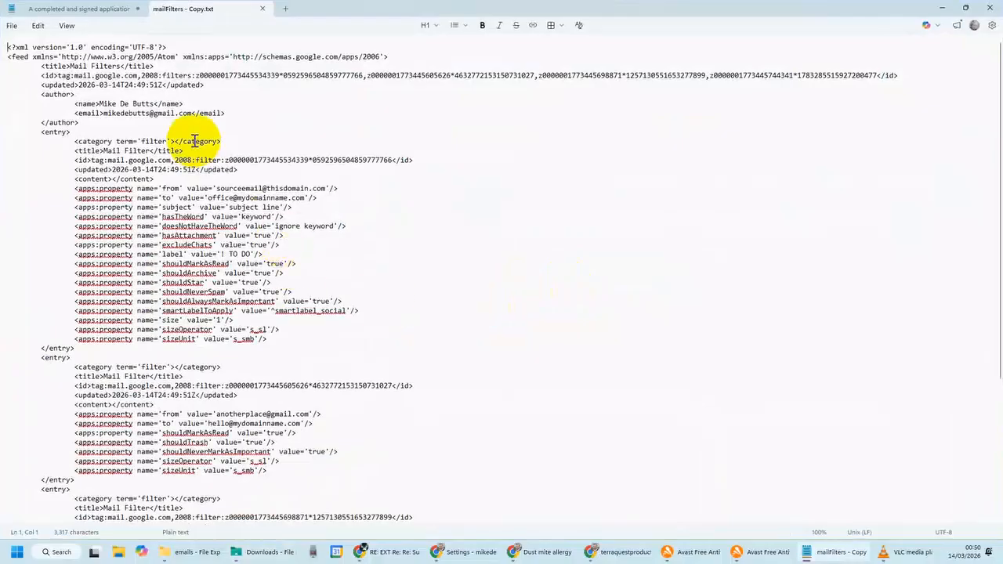
{"action": "scroll", "coordinate": [222, 206], "scroll_direction": "down", "scroll_amount": 3}
{"action": "scroll", "coordinate": [221, 206], "scroll_direction": "down", "scroll_amount": 10}
{"action": "scroll", "coordinate": [223, 212], "scroll_direction": "up", "scroll_amount": 15}
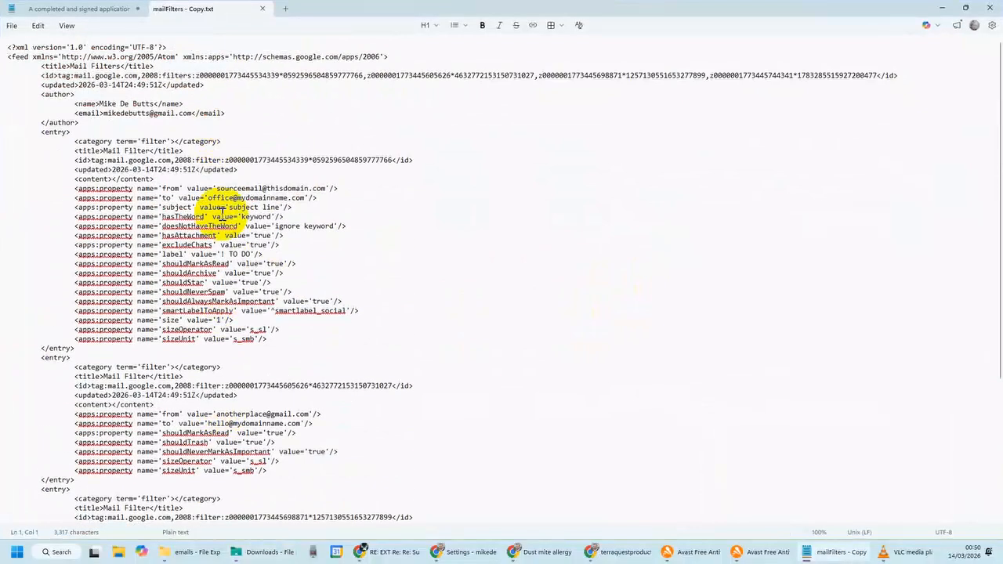
{"action": "key", "text": "ctrl+a"}
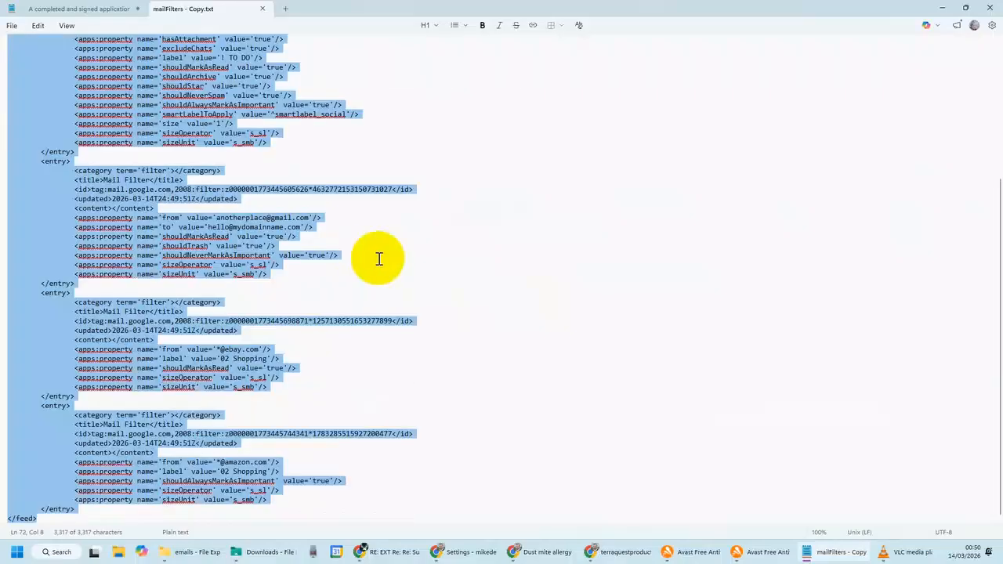
{"action": "scroll", "coordinate": [378, 258], "scroll_direction": "up", "scroll_amount": 7}
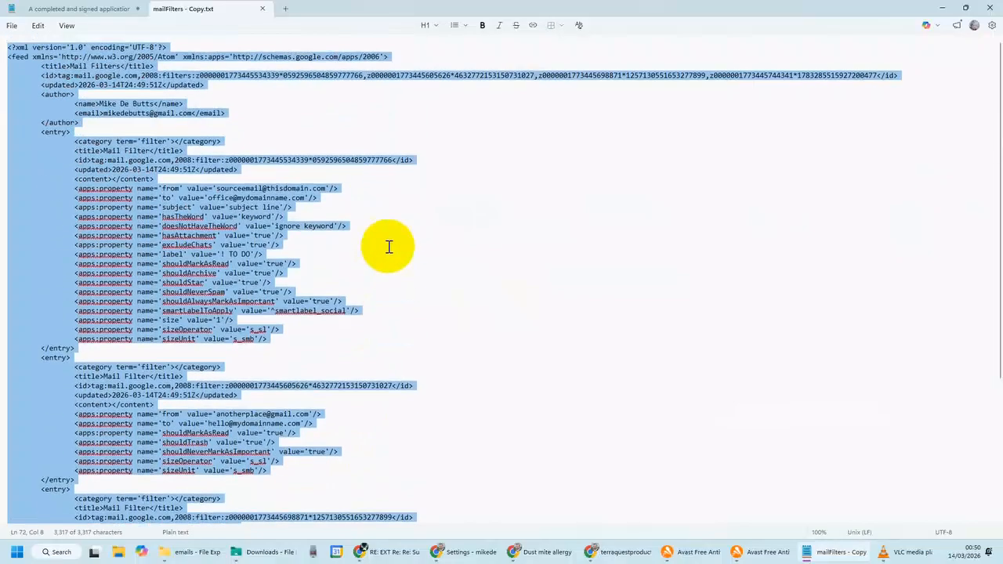
{"action": "left_click", "coordinate": [943, 9]}
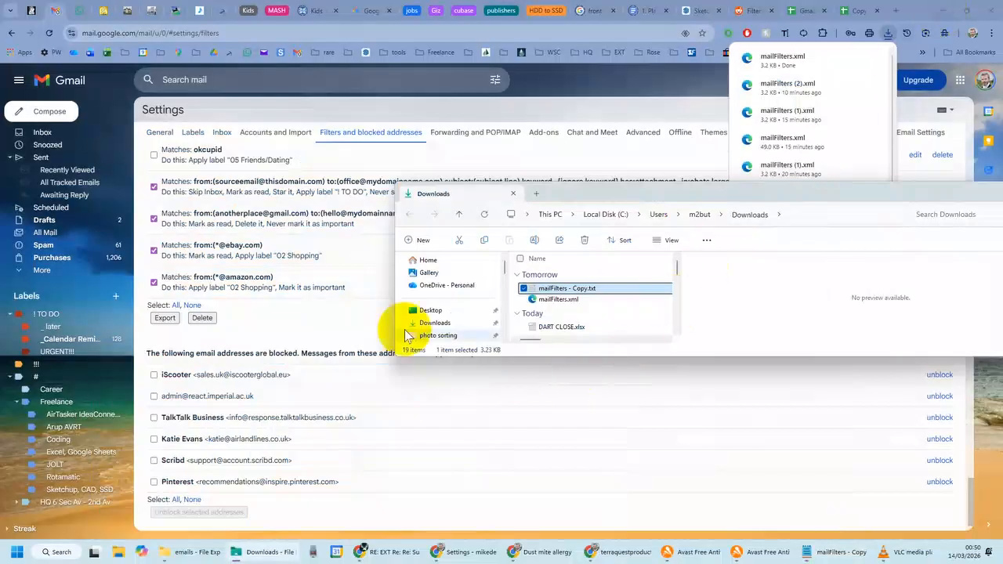
- Switch to the copied organiser spreadsheet in Google Sheets and paste the exported filter text into orange cell B4
{"action": "left_click", "coordinate": [855, 12]}
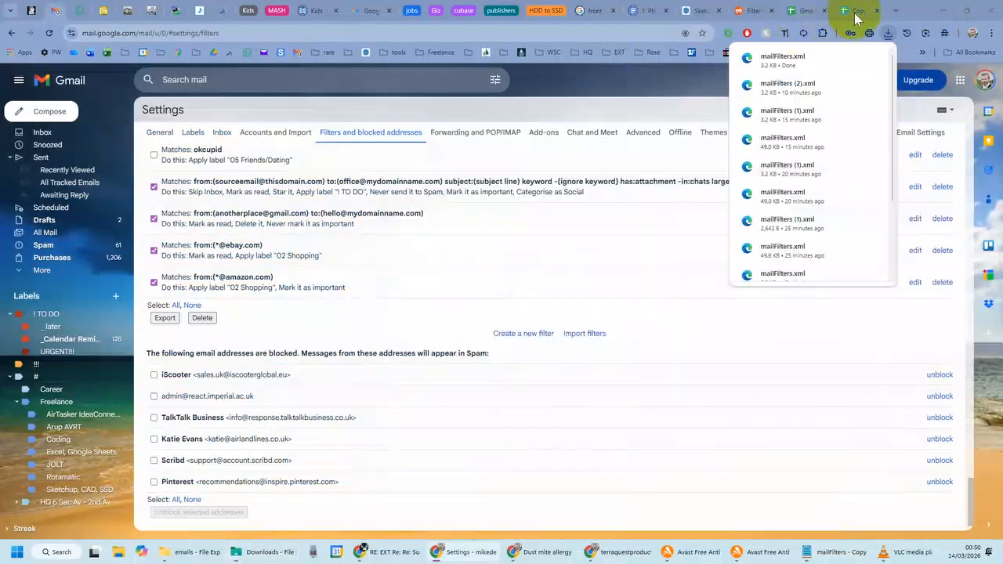
{"action": "left_click", "coordinate": [165, 345]}
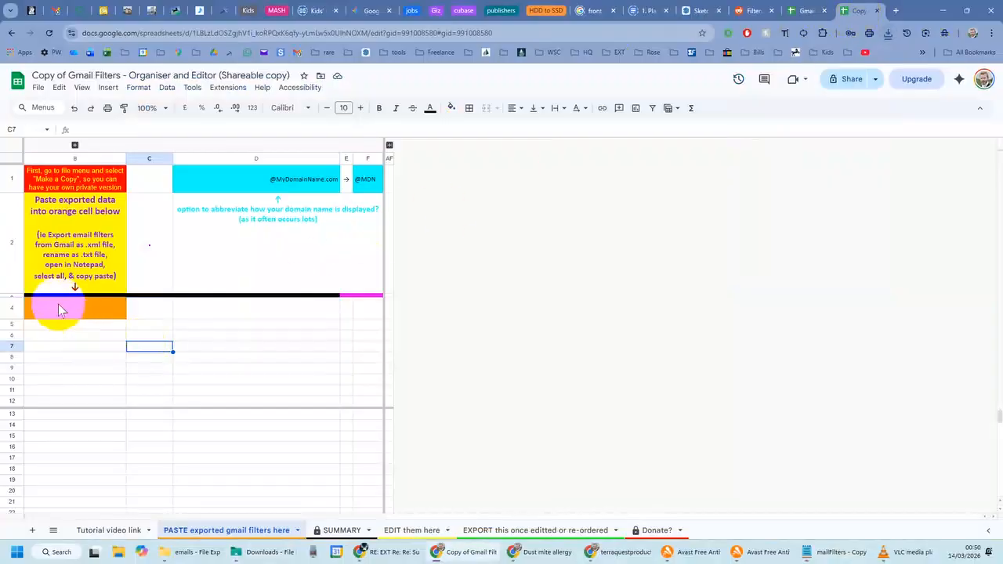
{"action": "left_click", "coordinate": [58, 306]}
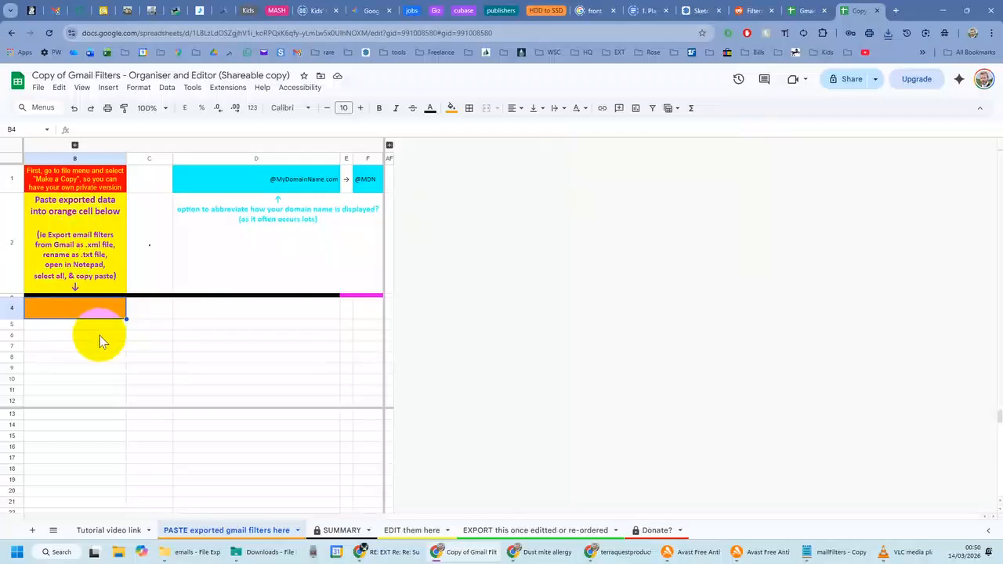
{"action": "key", "text": "ctrl+v"}
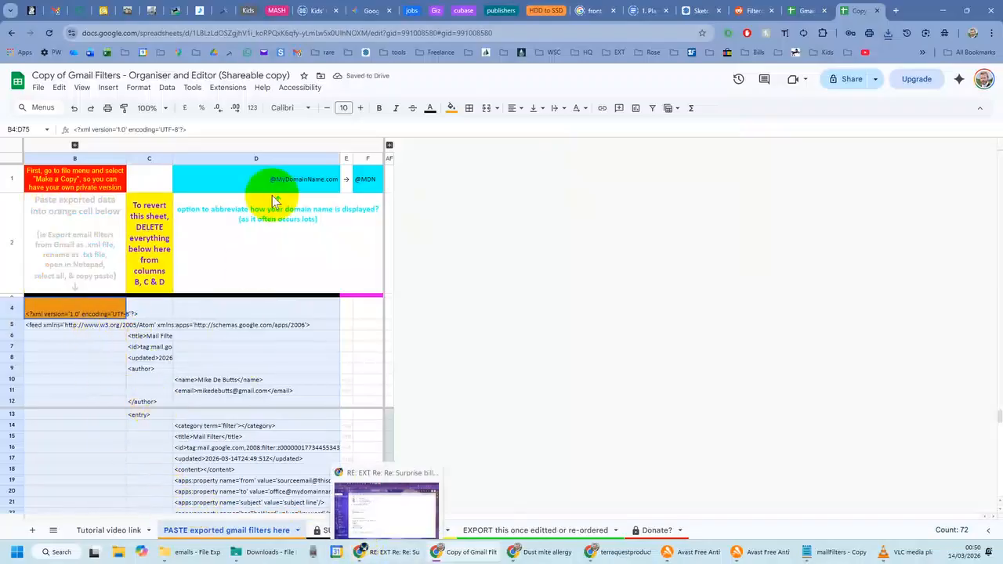
{"action": "left_click", "coordinate": [309, 185]}
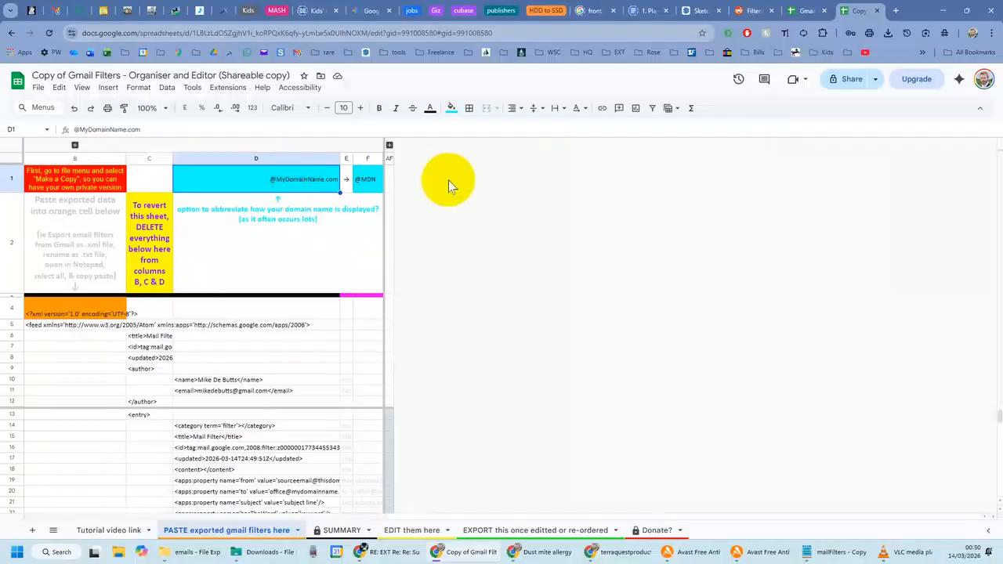
- Copy filter rows 4 to 7 from the SUMMARY sheet and paste them as values into cell A5 of the "EDIT them here" sheet
{"action": "left_click", "coordinate": [343, 532]}
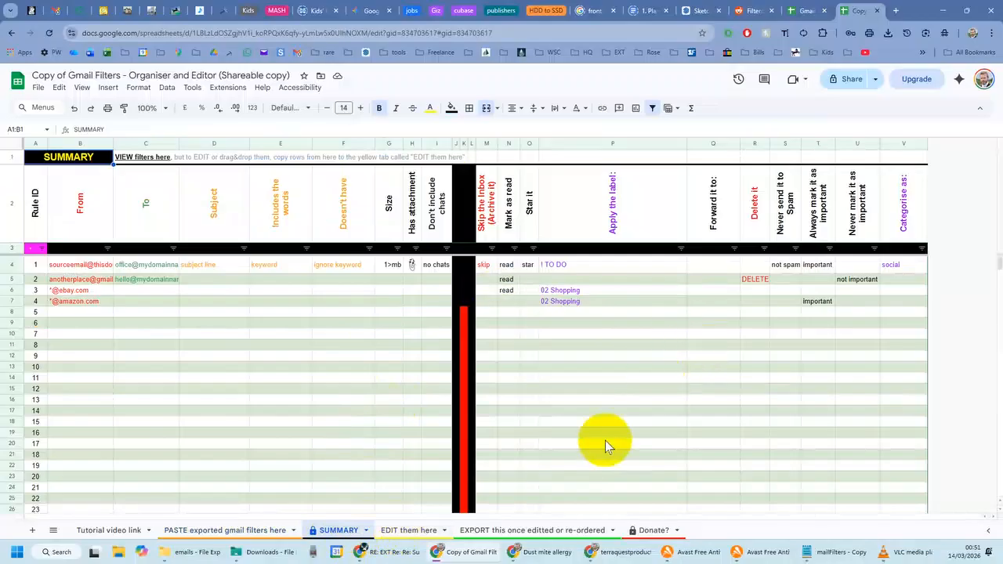
{"action": "left_click", "coordinate": [413, 531]}
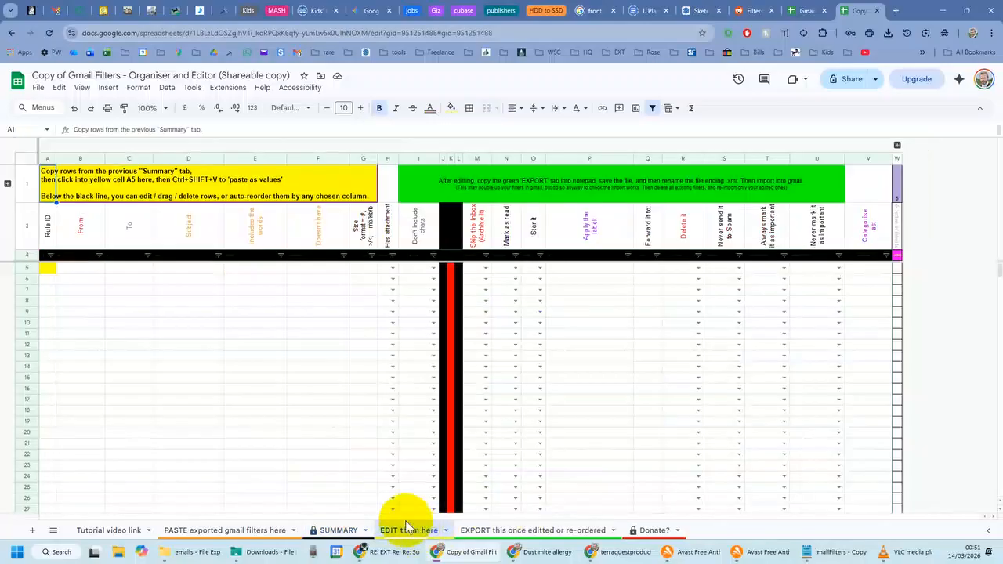
{"action": "left_click", "coordinate": [348, 533]}
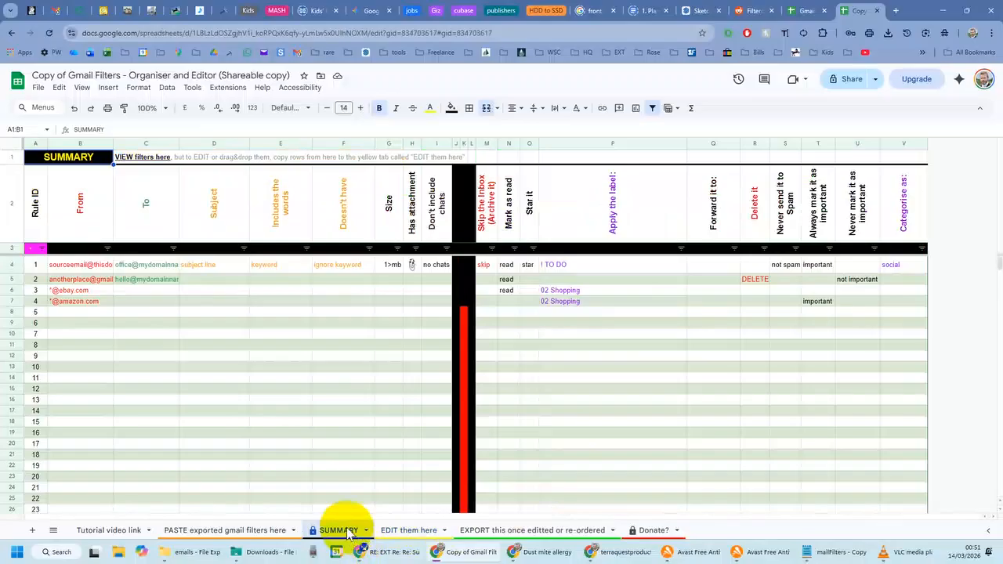
{"action": "left_click_drag", "start_coordinate": [12, 264], "coordinate": [11, 298]}
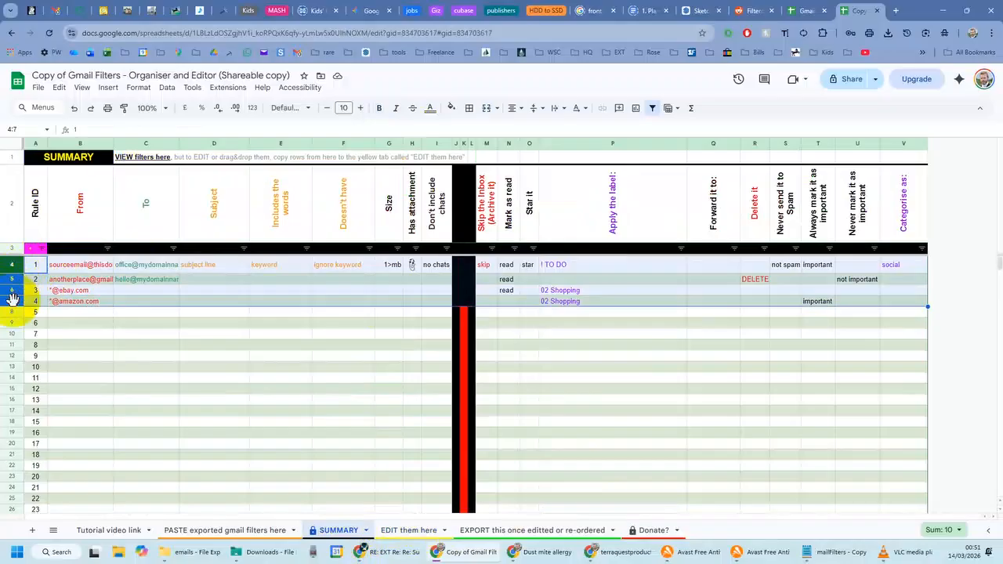
{"action": "left_click", "coordinate": [400, 530]}
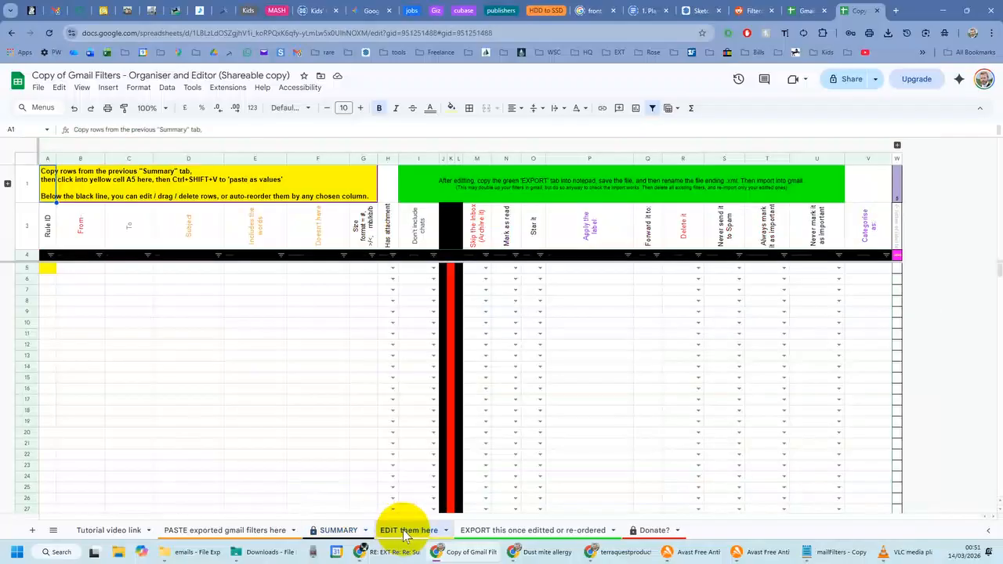
{"action": "left_click", "coordinate": [47, 267]}
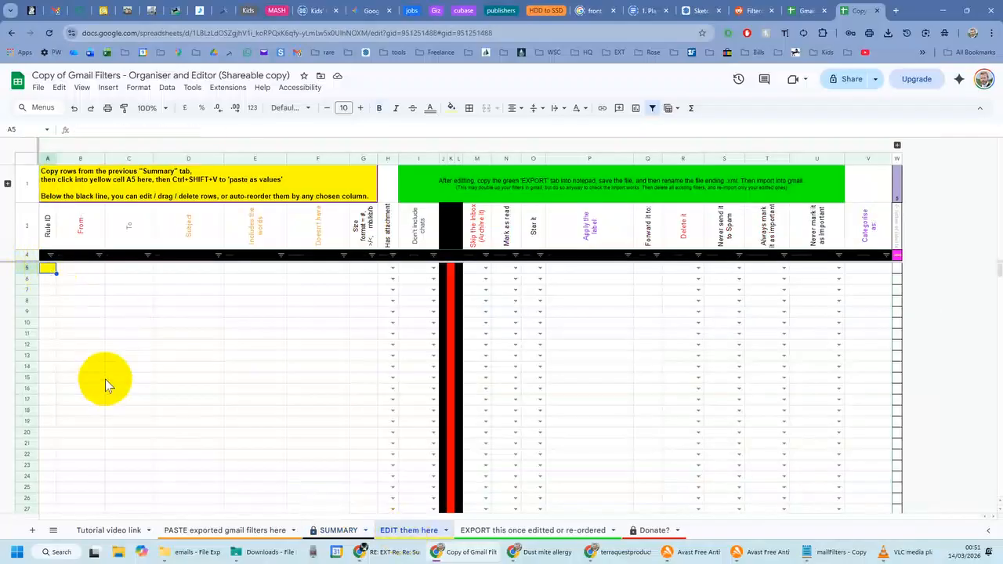
{"action": "key", "text": "ctrl+shift+v"}
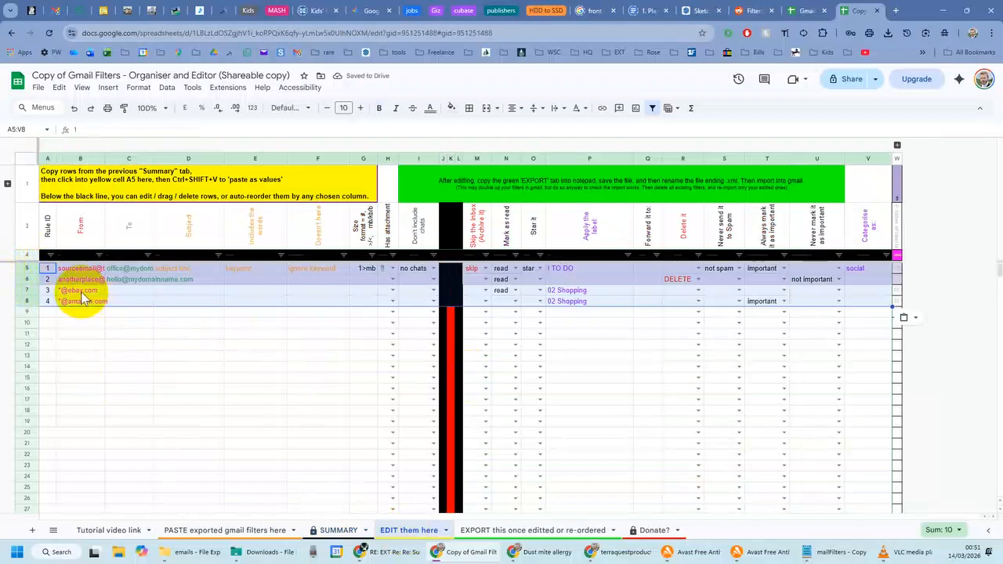
- Move the filter with Rule ID 1 below the Amazon filter and set its "Delete it" option to DELETE
{"action": "left_click", "coordinate": [23, 268]}
{"action": "left_click_drag", "start_coordinate": [23, 268], "coordinate": [24, 304]}
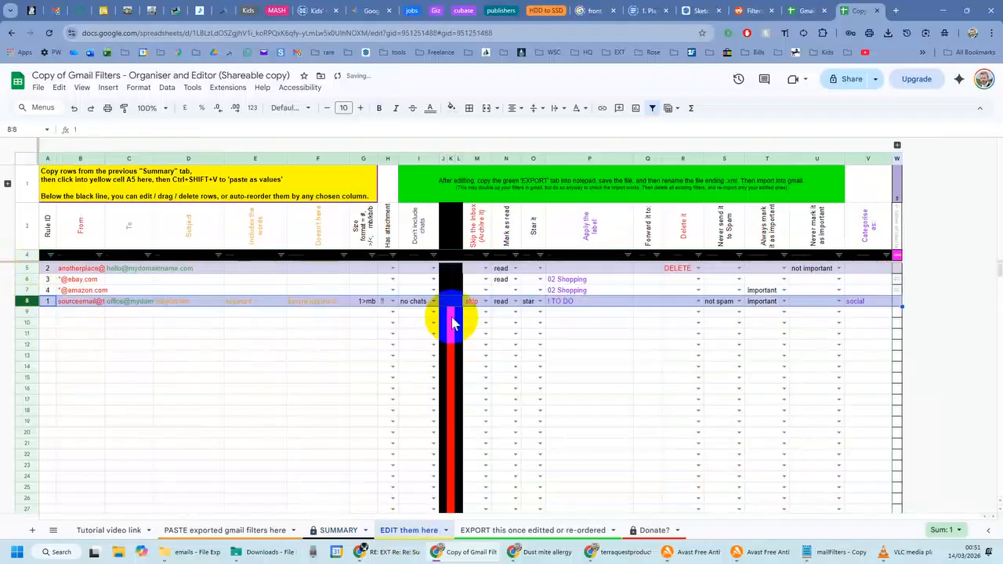
{"action": "left_click", "coordinate": [698, 302]}
{"action": "left_click", "coordinate": [680, 316]}
{"action": "left_click", "coordinate": [74, 290]}
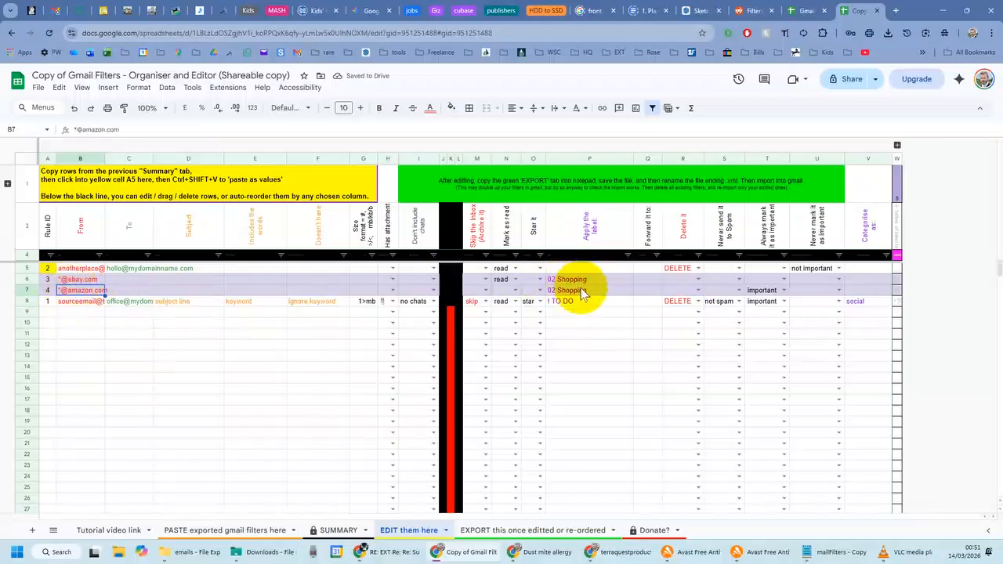
{"action": "left_click", "coordinate": [78, 279]}
{"action": "left_click", "coordinate": [128, 131]}
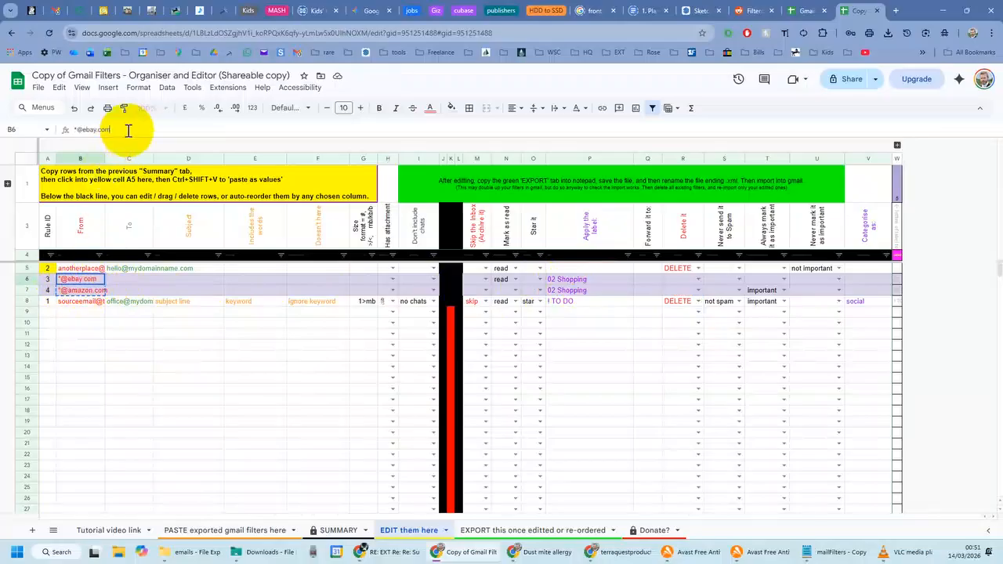
{"action": "key", "text": "alt+Return"}
{"action": "type", "text": "*@amazon.com"}
{"action": "key", "text": "Return"}
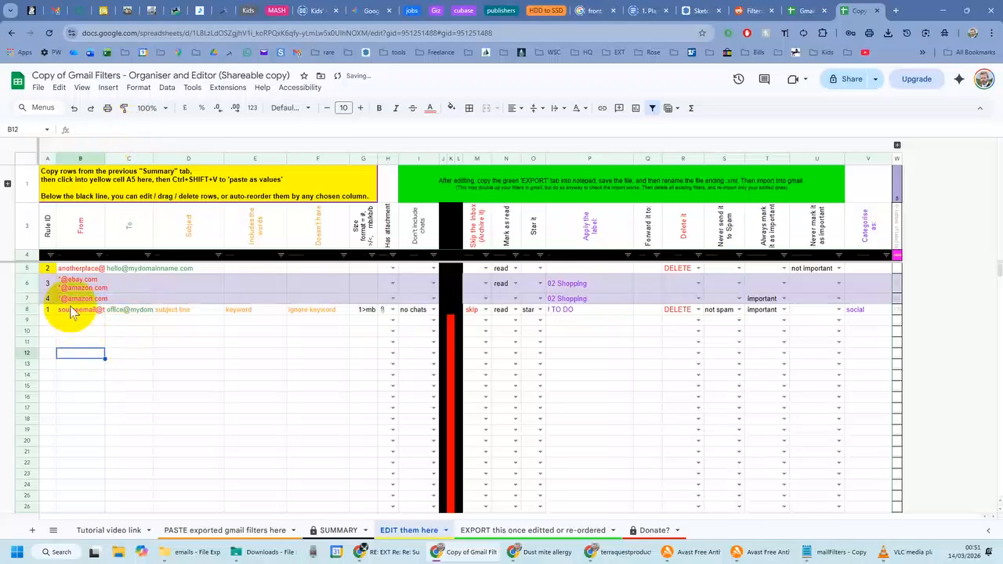
- Delete row 7, which holds the separate Amazon filter
{"action": "left_click", "coordinate": [28, 301]}
{"action": "right_click", "coordinate": [28, 300]}
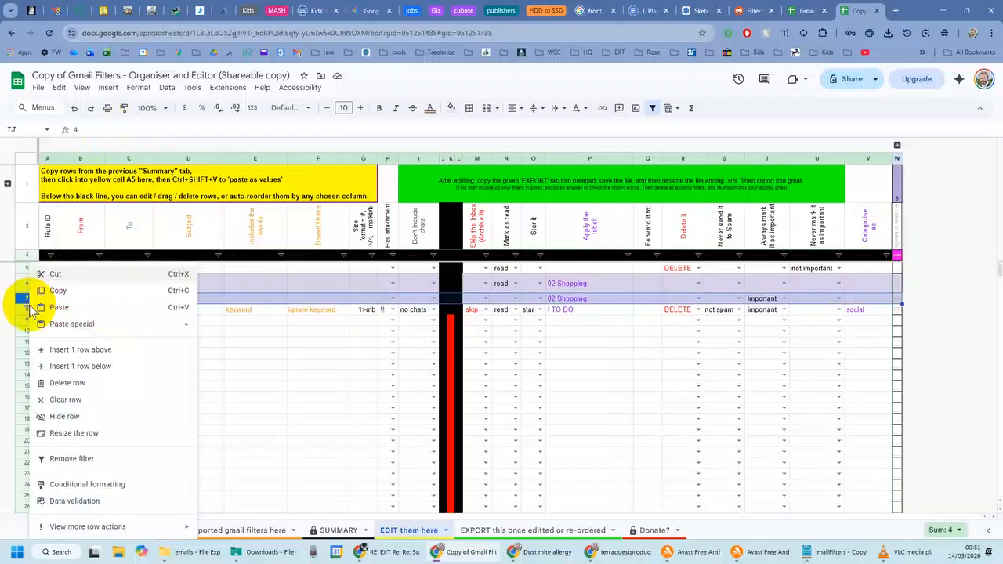
{"action": "left_click", "coordinate": [63, 383]}
{"action": "left_click", "coordinate": [137, 353]}
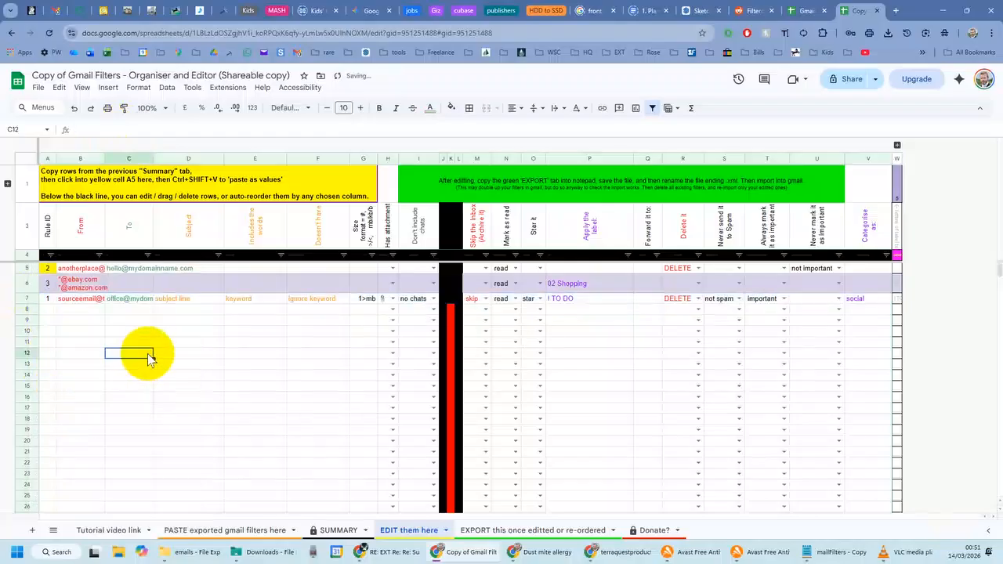
- Copy the edited filter data in range A1:C61 of the "EXPORT this once editted or re-ordered" sheet
{"action": "left_click", "coordinate": [492, 538]}
{"action": "scroll", "coordinate": [206, 286], "scroll_direction": "down", "scroll_amount": 5}
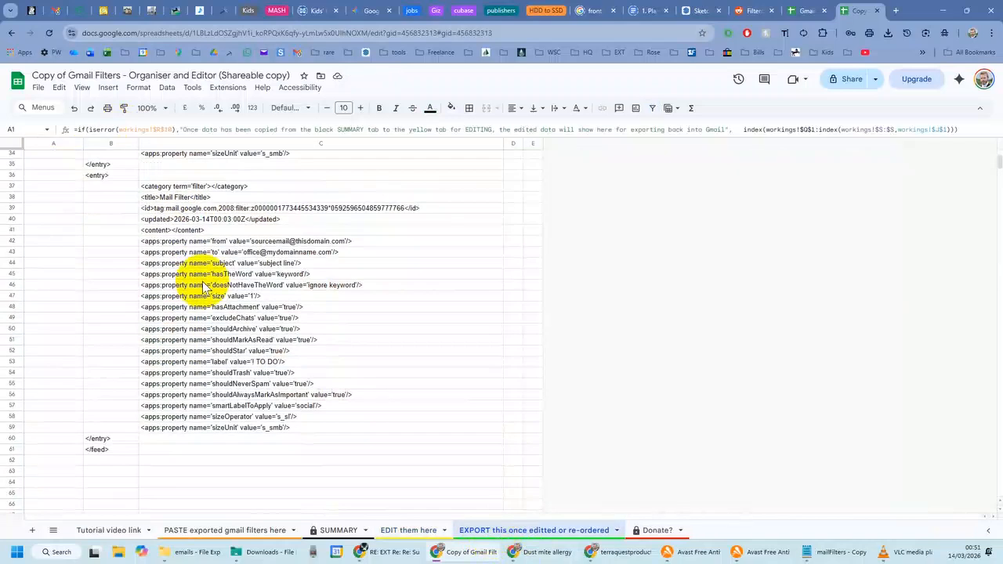
{"action": "scroll", "coordinate": [204, 286], "scroll_direction": "down", "scroll_amount": 1}
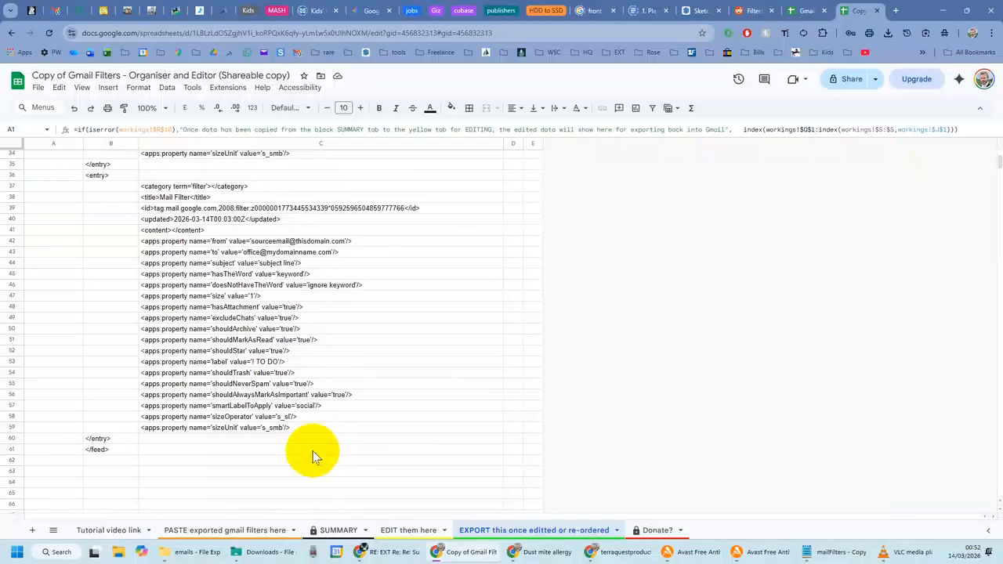
{"action": "mouse_move", "coordinate": [314, 451]}
{"action": "left_mouse_down"}
{"action": "mouse_move", "coordinate": [336, 455]}
{"action": "mouse_move", "coordinate": [101, 290]}
{"action": "mouse_move", "coordinate": [2, 86]}
{"action": "left_mouse_up"}
{"action": "key", "text": "ctrl+c"}
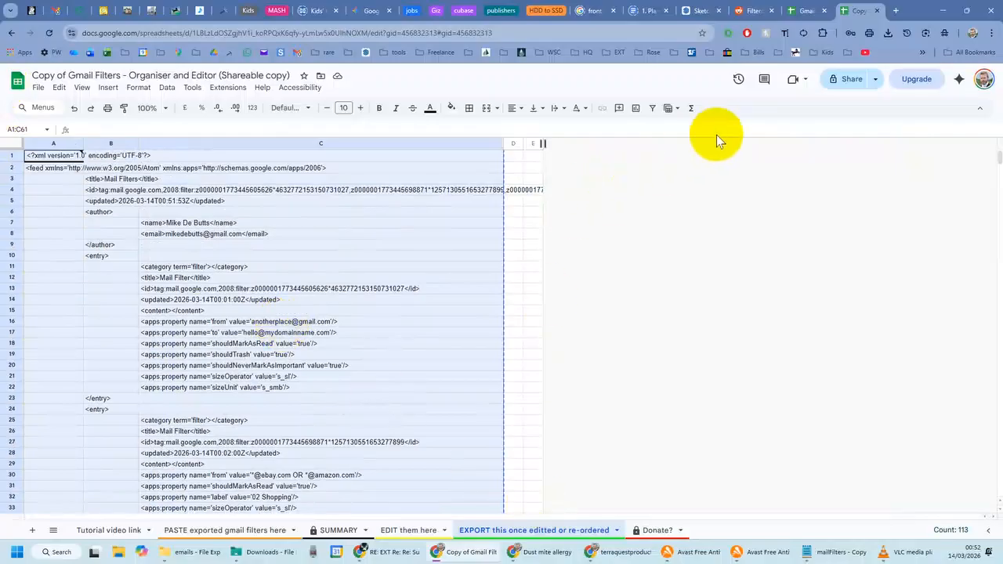
- Switch to Notepad and paste the exported filter data into a new blank document
{"action": "left_click", "coordinate": [808, 552]}
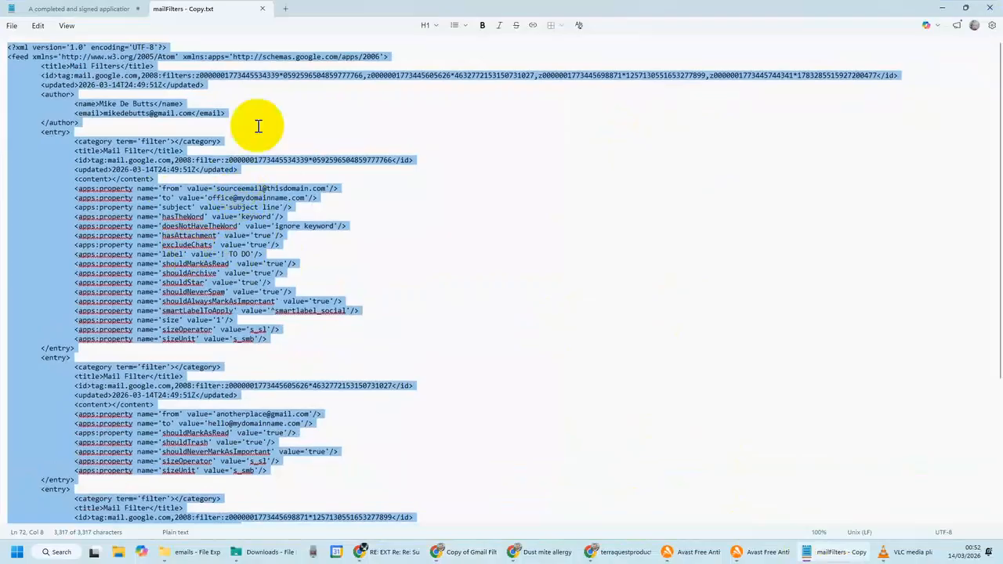
{"action": "left_click", "coordinate": [286, 9]}
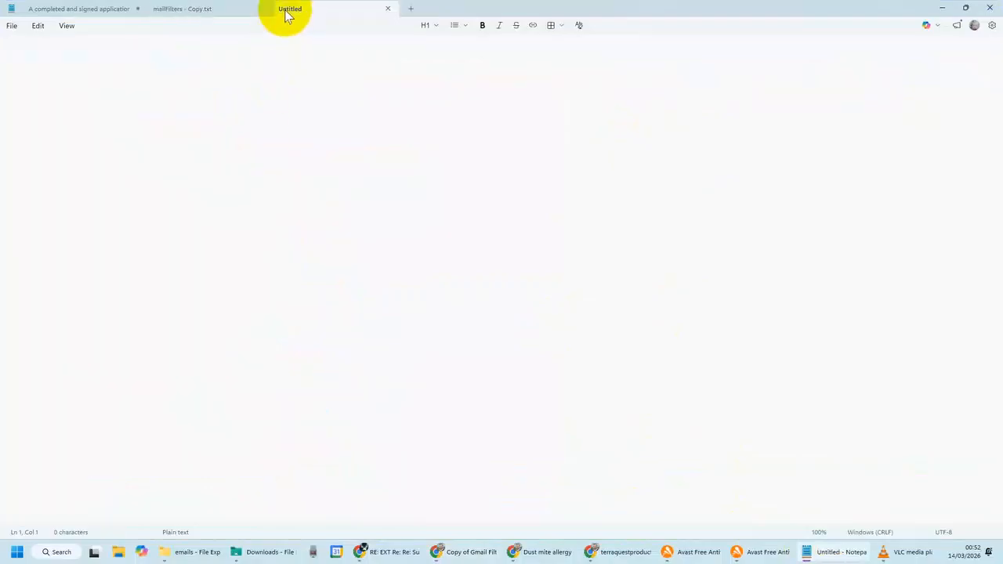
{"action": "key", "text": "ctrl+v"}
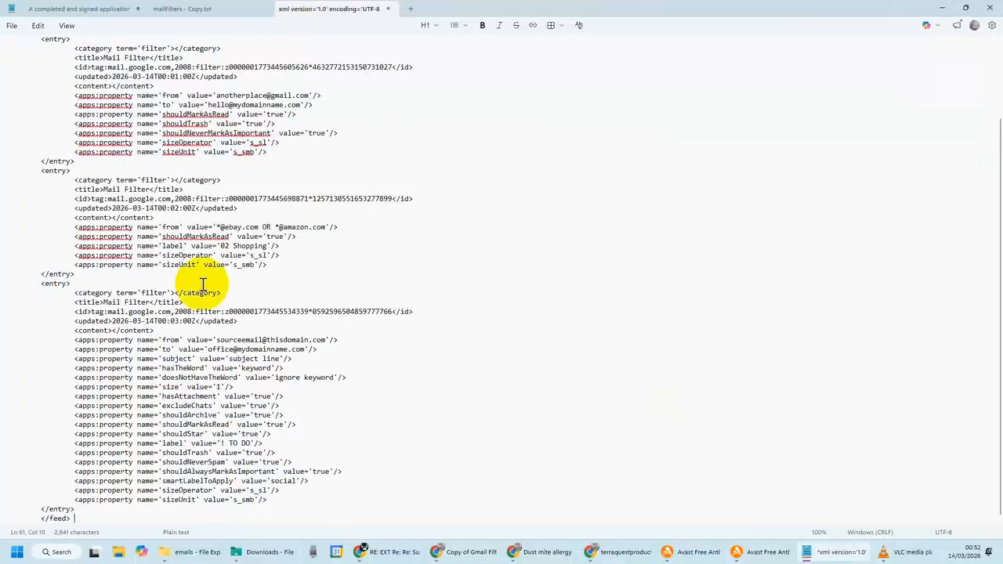
{"action": "scroll", "coordinate": [200, 286], "scroll_direction": "up", "scroll_amount": 3}
{"action": "scroll", "coordinate": [201, 286], "scroll_direction": "up", "scroll_amount": 1}
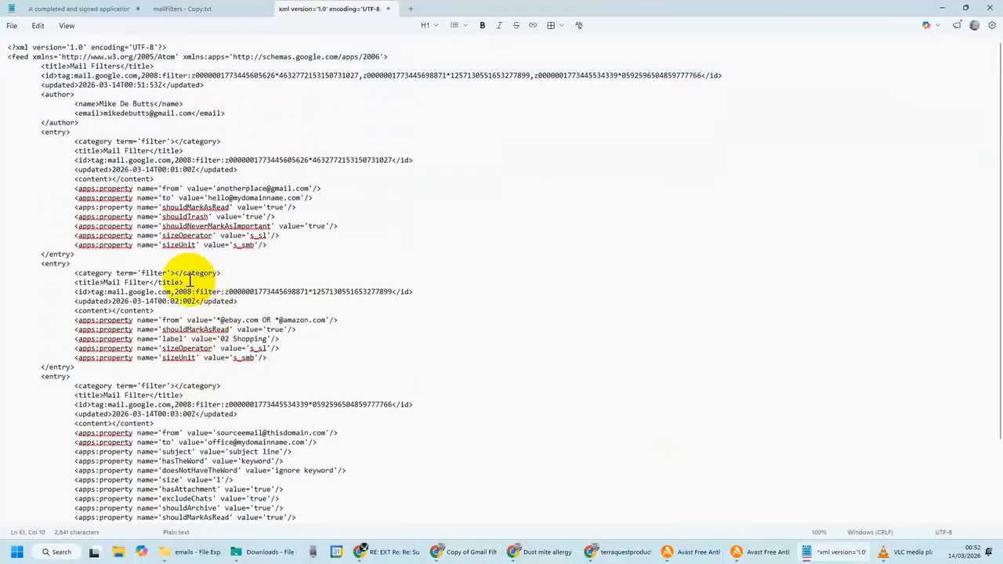
- Save the new document as a text file named "gfkhjsgdfjhagfjhadsgfjhsdgfjhds" in the Downloads folder
{"action": "left_click", "coordinate": [12, 25]}
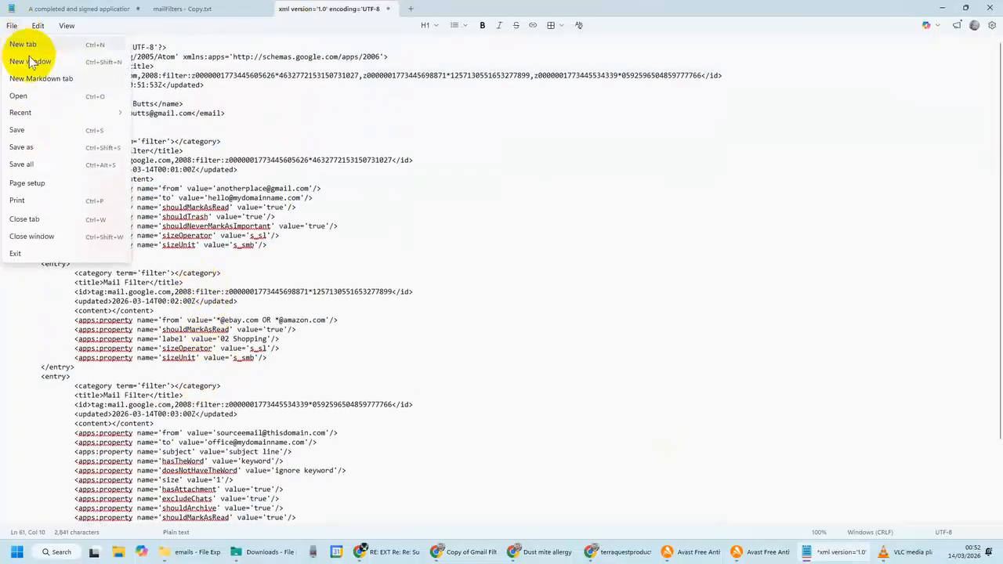
{"action": "left_click", "coordinate": [23, 148]}
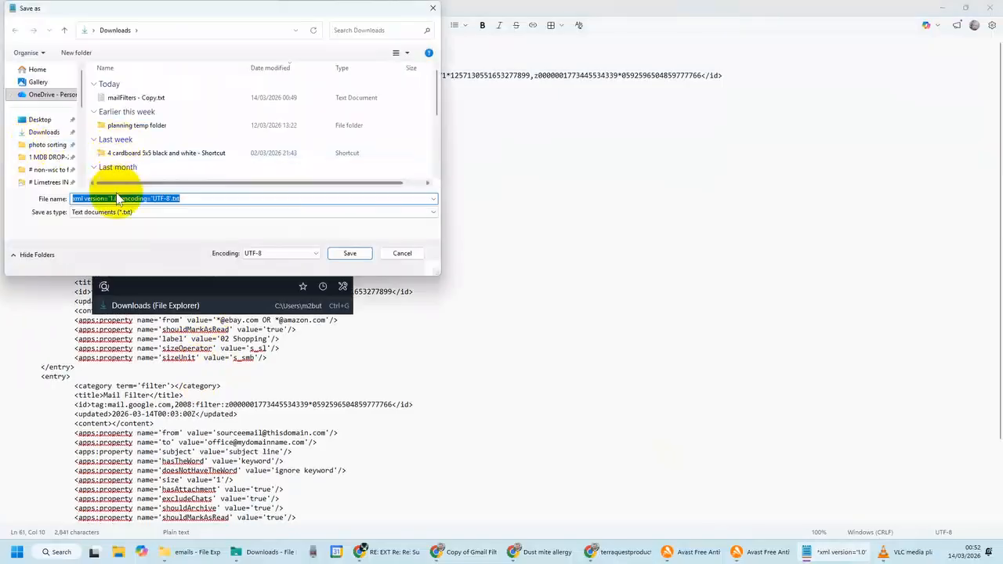
{"action": "type", "text": "gfkhjsgdfjhagfjhadsgfjhsdgfjhds"}
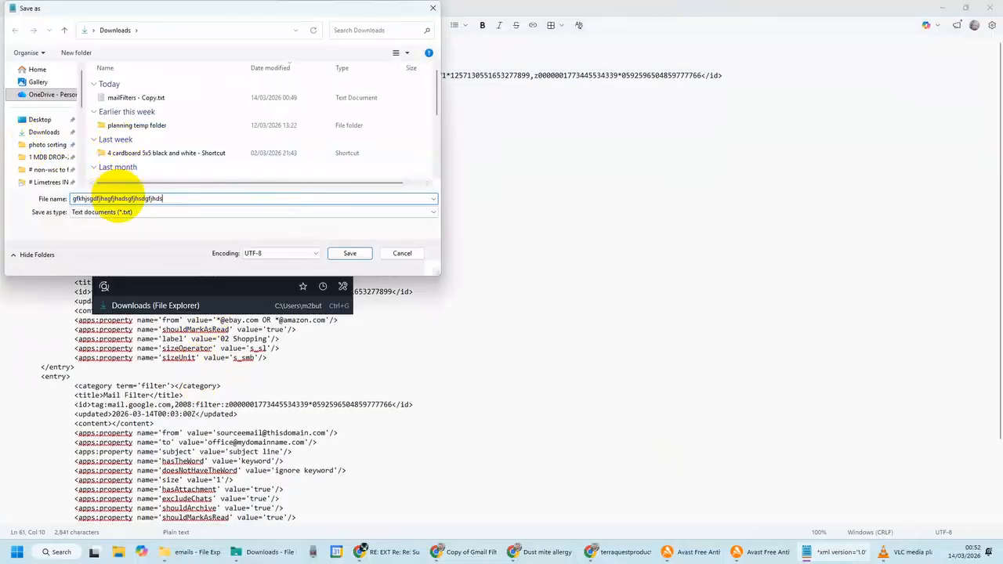
{"action": "key", "text": "Return"}
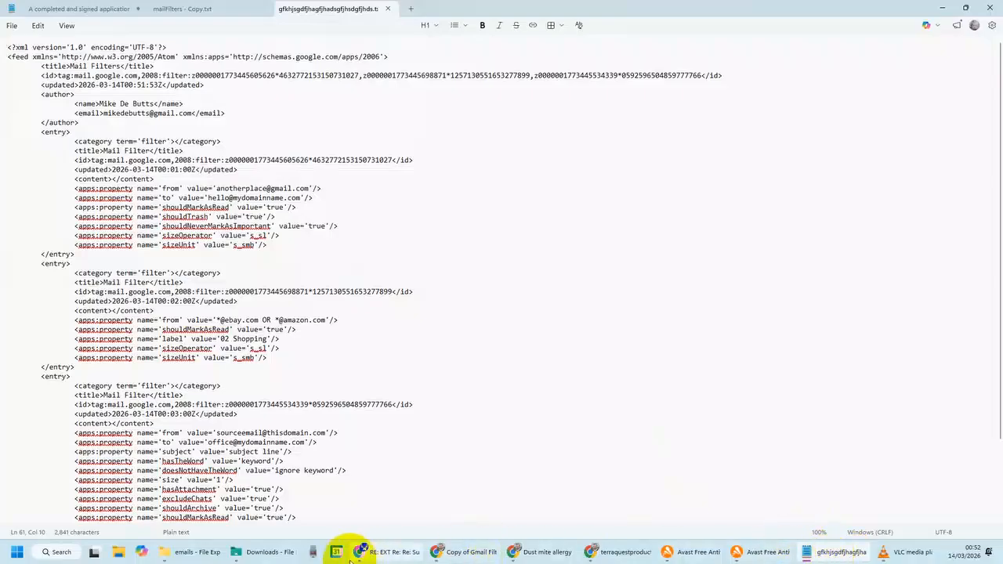
- Switch to the Downloads folder in File Explorer and rename the saved text file as "gfkhjsgdfjhagfjhadsgfjhsdgfjhds.xml", accepting the extension change
{"action": "left_click", "coordinate": [274, 553]}
{"action": "left_click", "coordinate": [577, 290]}
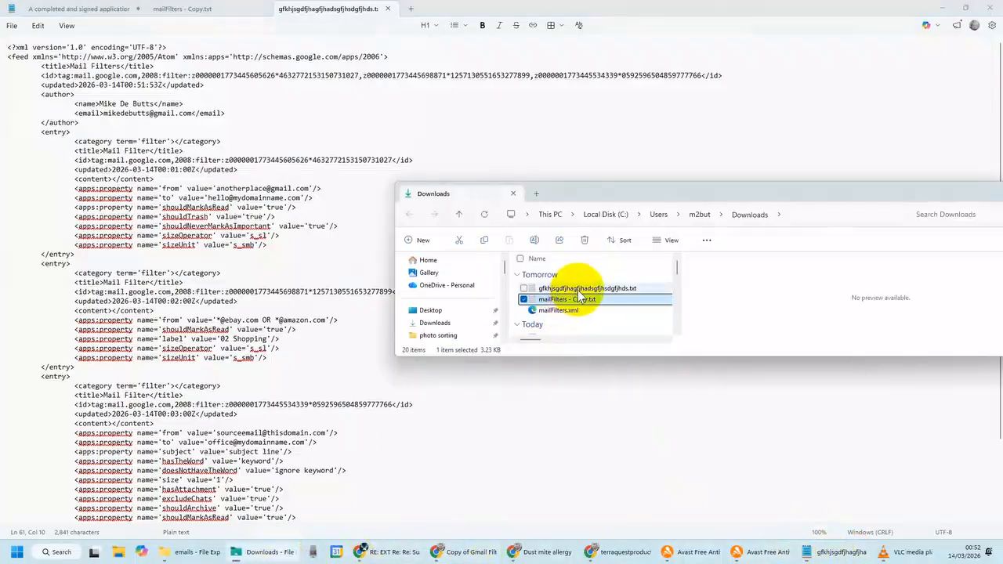
{"action": "left_click", "coordinate": [634, 290]}
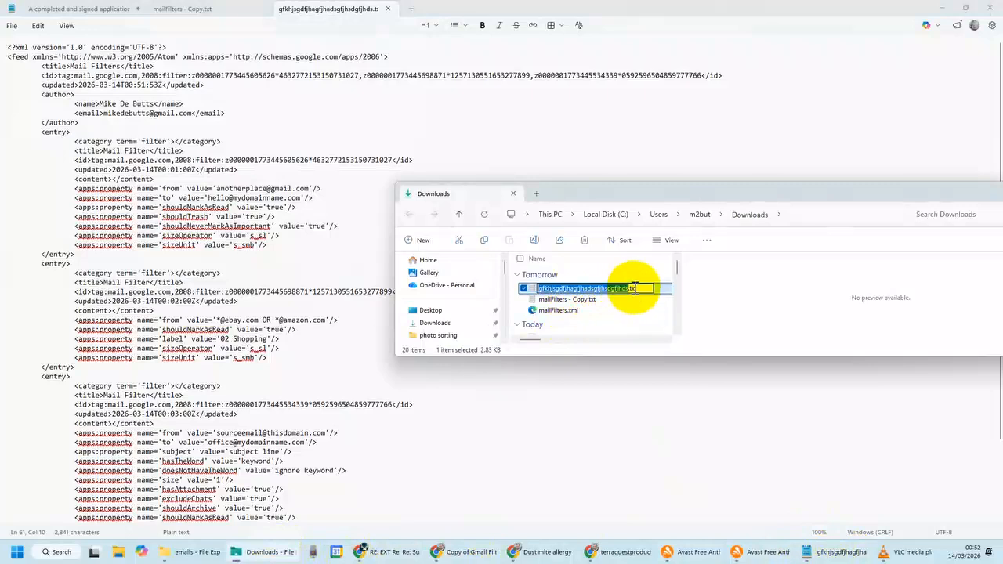
{"action": "left_click", "coordinate": [636, 289]}
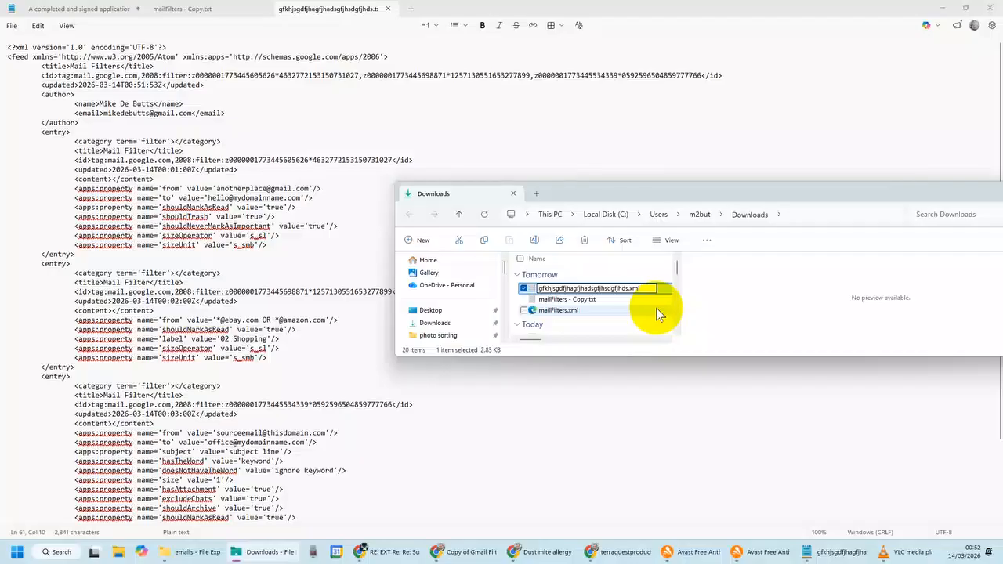
{"action": "type", "text": "xml"}
{"action": "key", "text": "Return"}
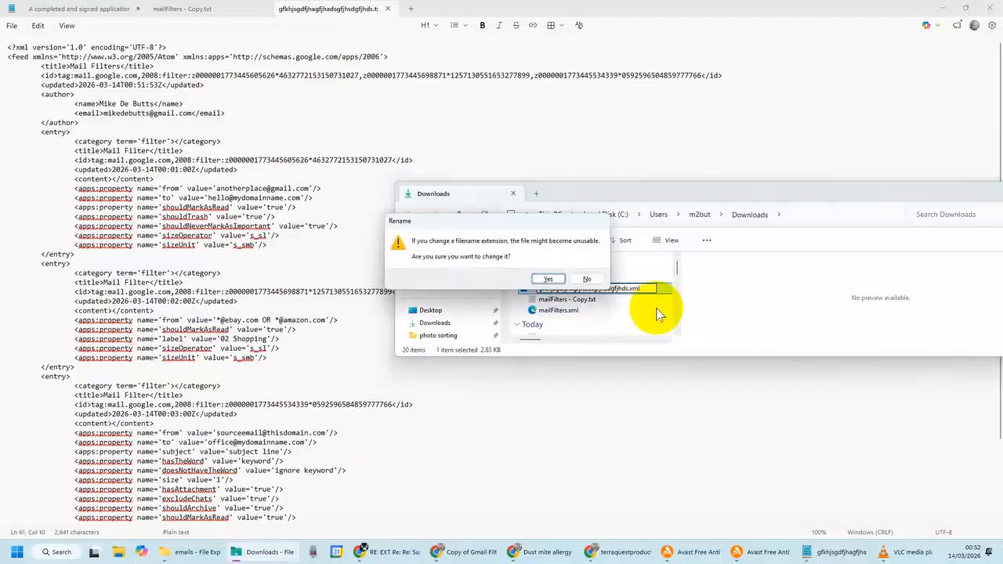
{"action": "left_click", "coordinate": [548, 278]}
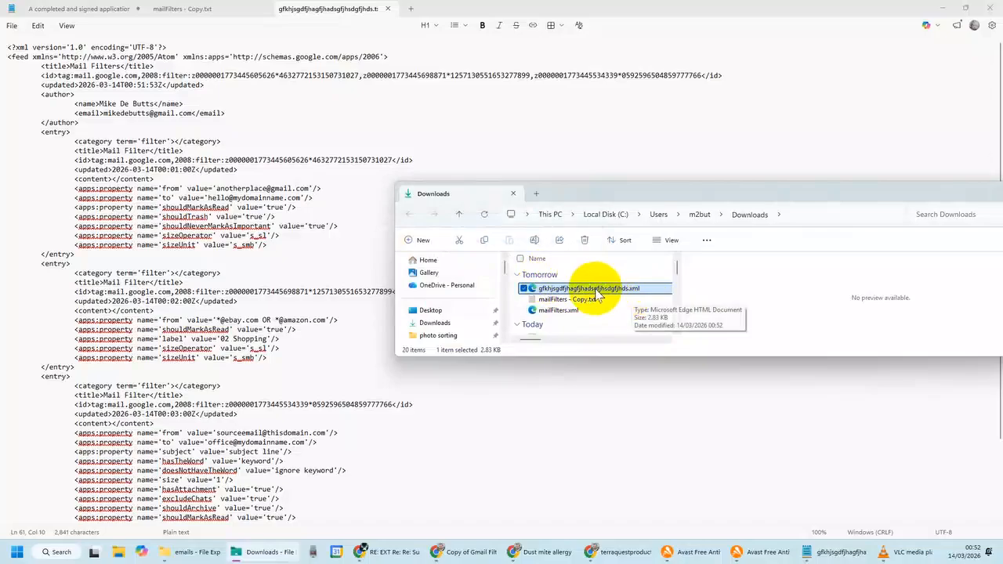
- Switch to Gmail's filter settings and load "gfkhjsgdfjhagfjhadsgfjhsdgfjhds.xml" from Downloads as the filter import file
{"action": "left_click", "coordinate": [473, 552]}
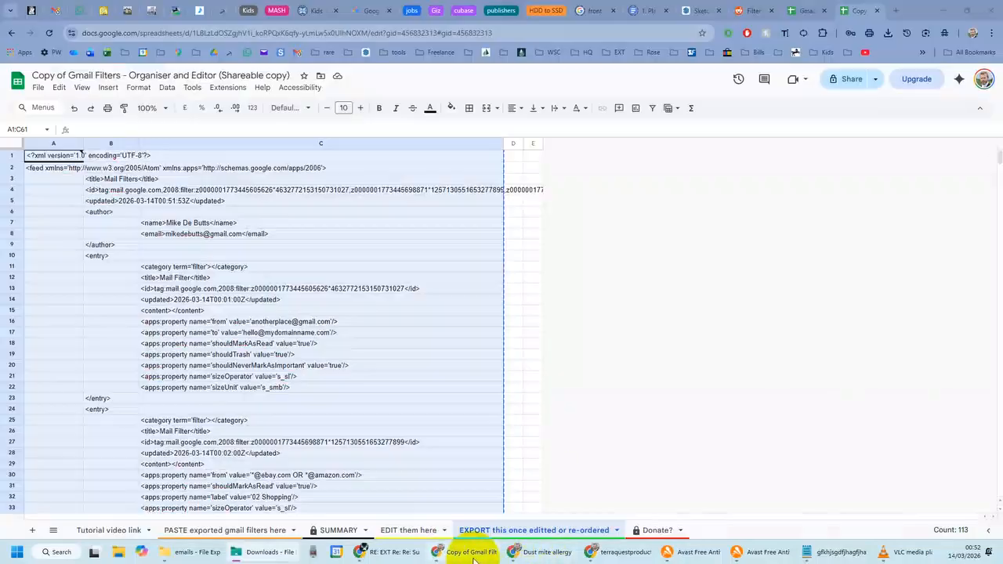
{"action": "left_click", "coordinate": [56, 11]}
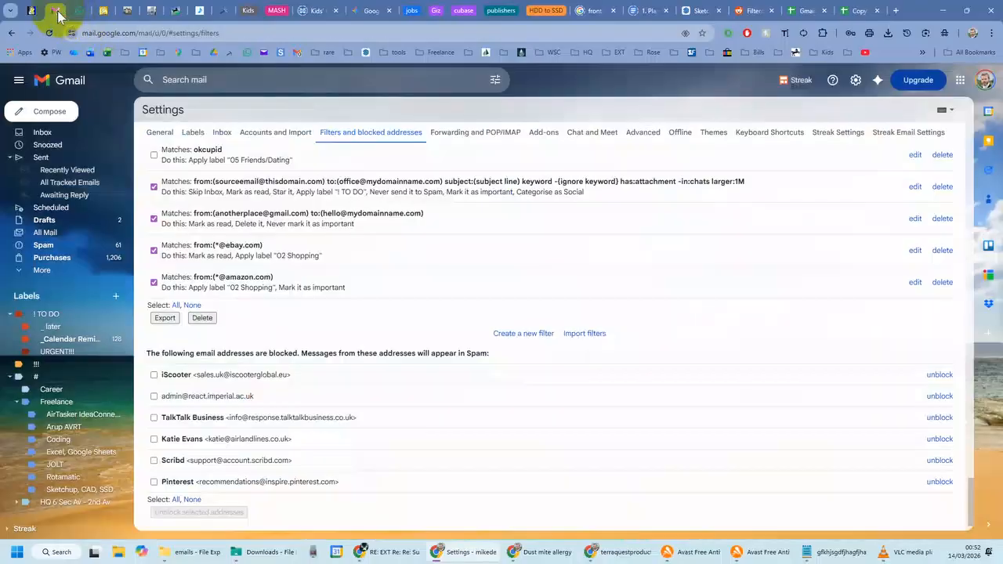
{"action": "left_click", "coordinate": [577, 337]}
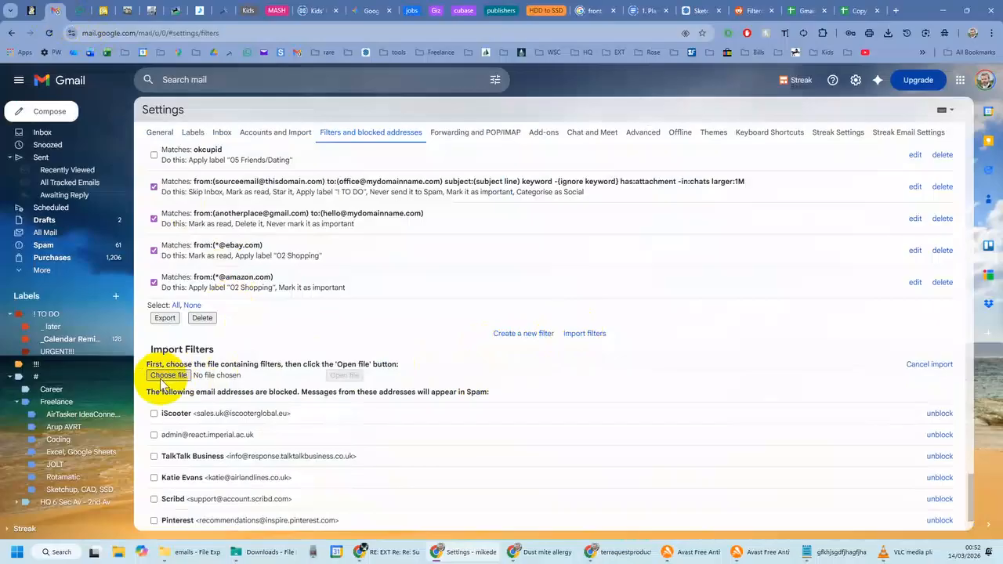
{"action": "left_click", "coordinate": [167, 375]}
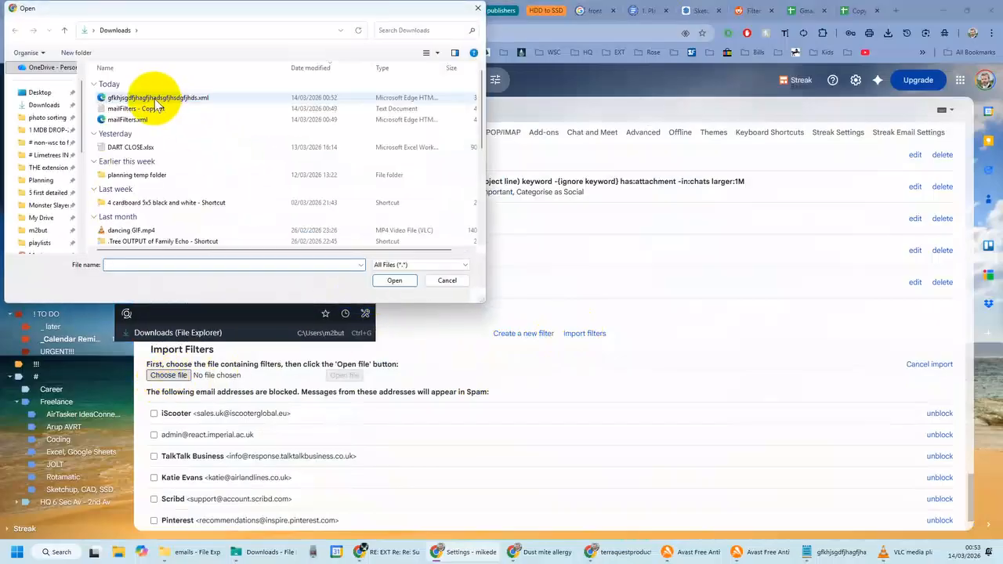
{"action": "left_click", "coordinate": [157, 99]}
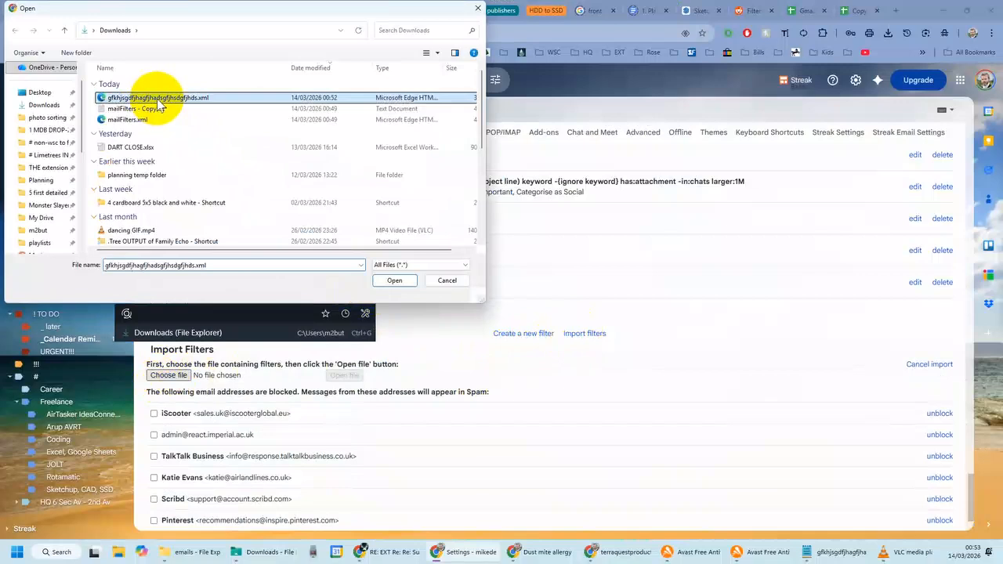
{"action": "left_click", "coordinate": [394, 280]}
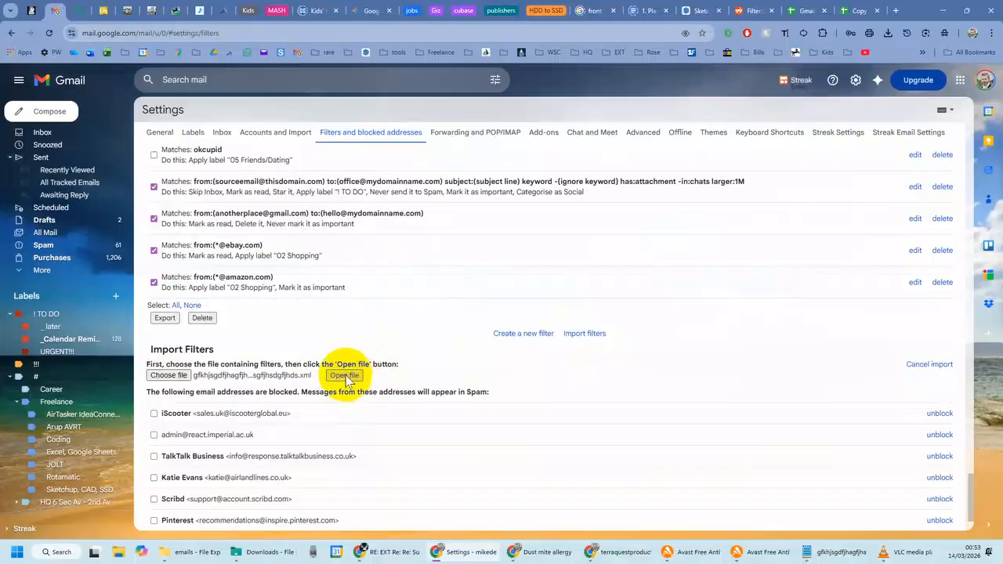
{"action": "left_click", "coordinate": [345, 376]}
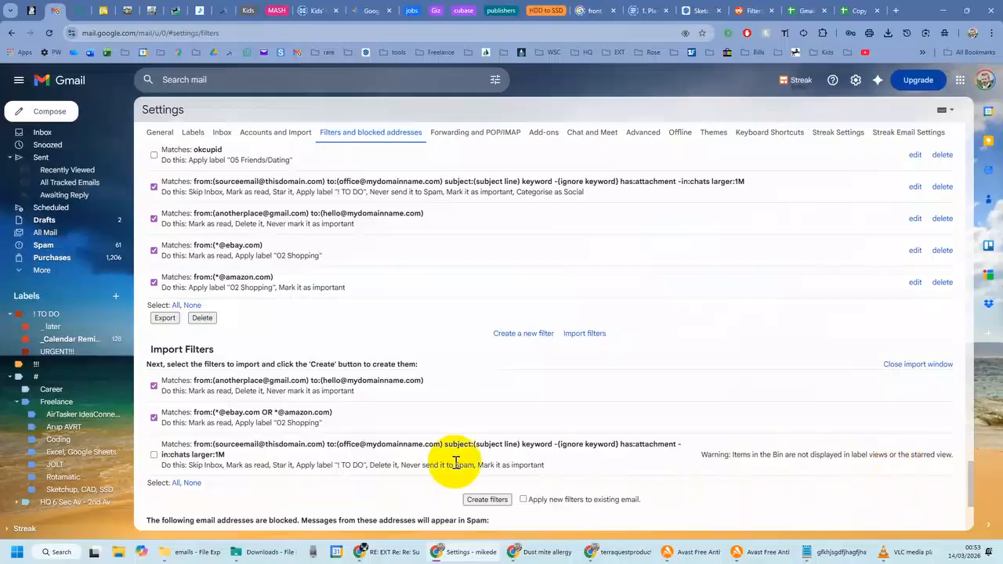
{"action": "left_click", "coordinate": [153, 455]}
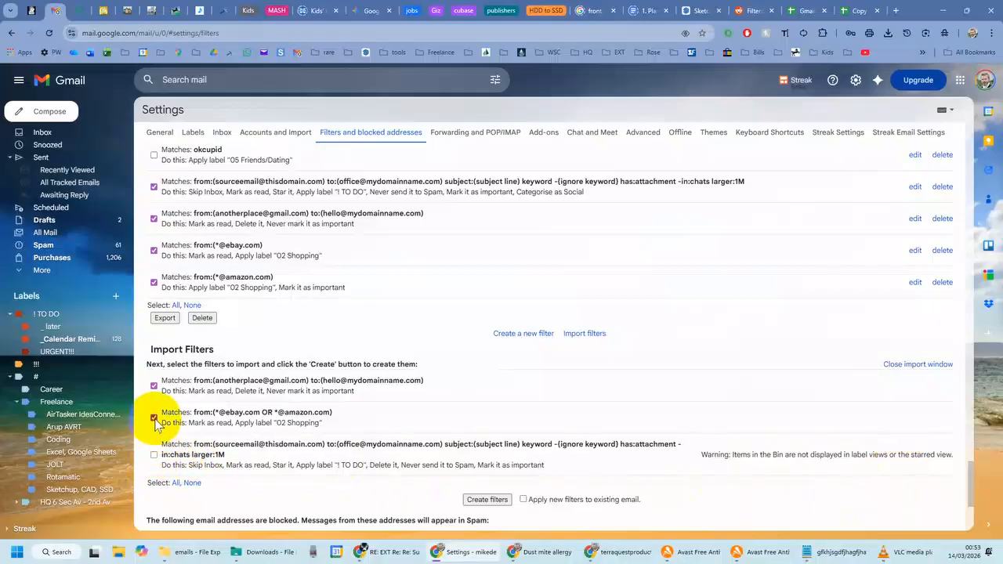
{"action": "left_click", "coordinate": [154, 386]}
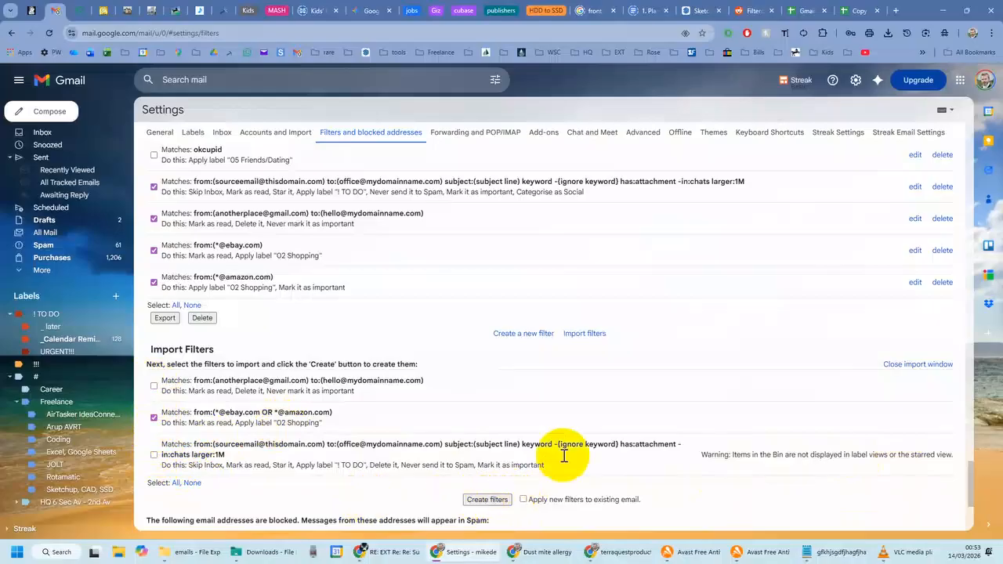
{"action": "scroll", "coordinate": [548, 439], "scroll_direction": "down", "scroll_amount": 1}
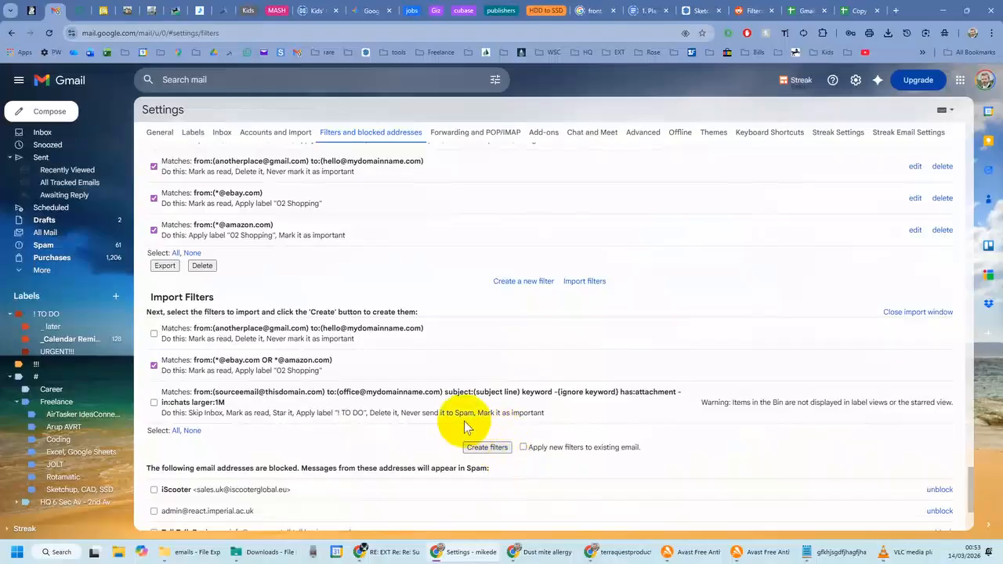
{"action": "left_click", "coordinate": [486, 447]}
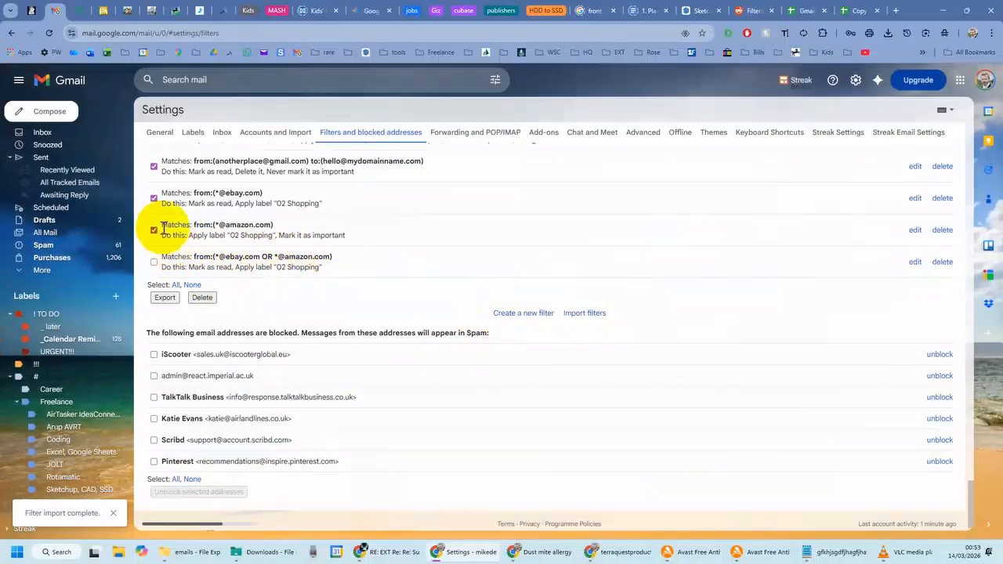
- Deselect the separate eBay and Amazon filters and the "Mark as read, Delete it" filter above them in the existing filter list
{"action": "left_click", "coordinate": [154, 198]}
{"action": "left_click", "coordinate": [154, 232]}
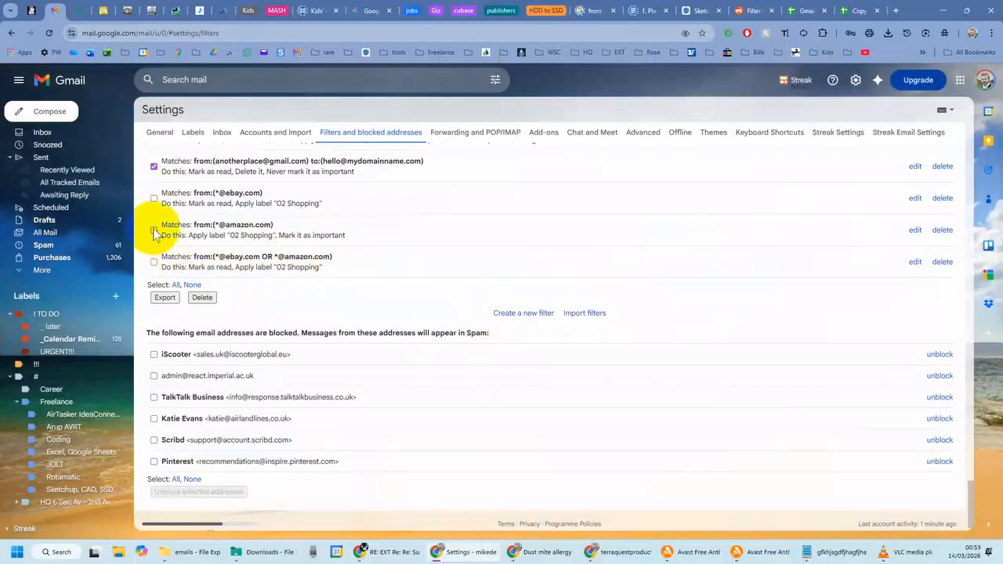
{"action": "left_click", "coordinate": [154, 166]}
{"action": "scroll", "coordinate": [185, 218], "scroll_direction": "up", "scroll_amount": 1}
{"action": "scroll", "coordinate": [185, 218], "scroll_direction": "up", "scroll_amount": 1}
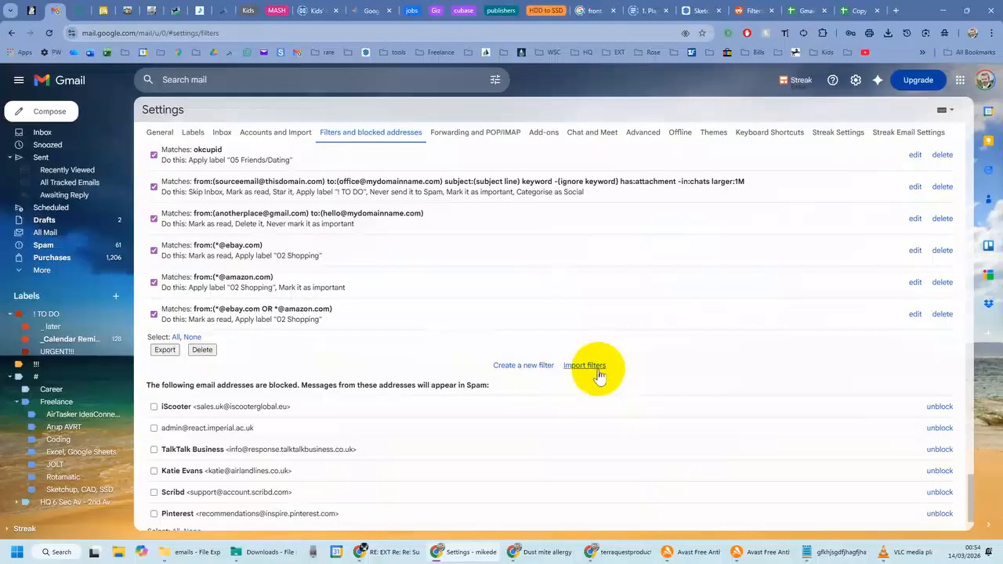
{"action": "left_click", "coordinate": [192, 337]}
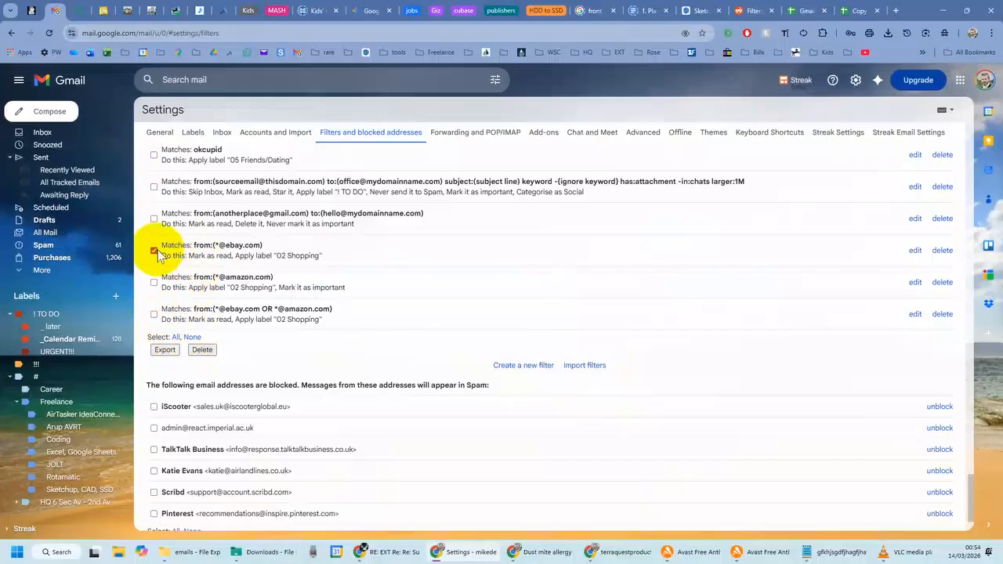
{"action": "left_click", "coordinate": [155, 282]}
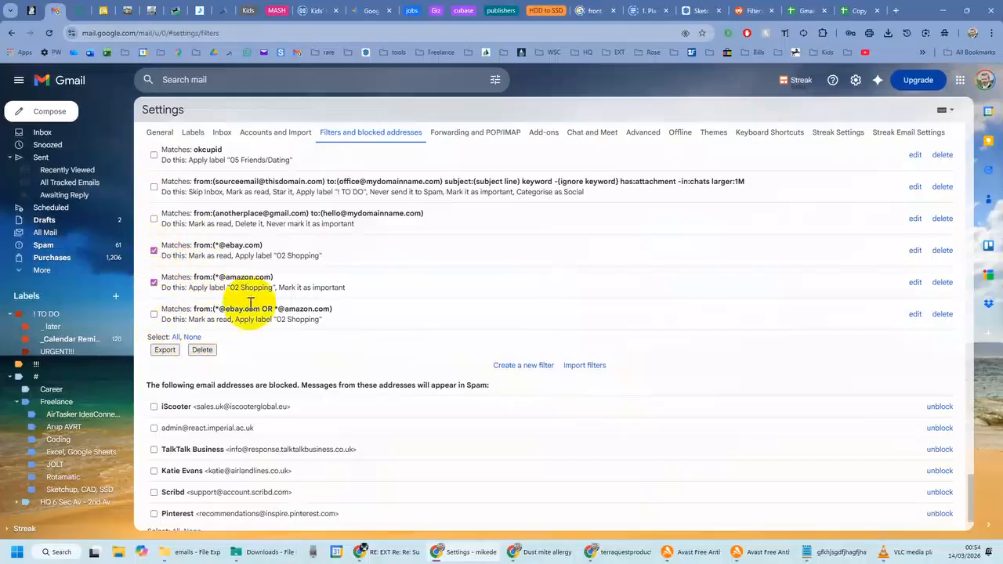
{"action": "left_click", "coordinate": [201, 350]}
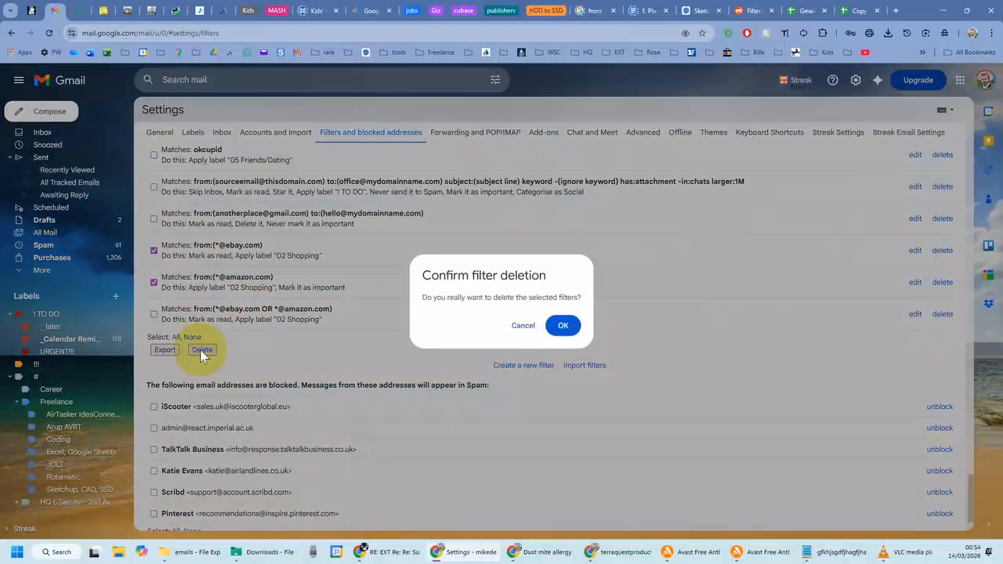
{"action": "left_click", "coordinate": [564, 324]}
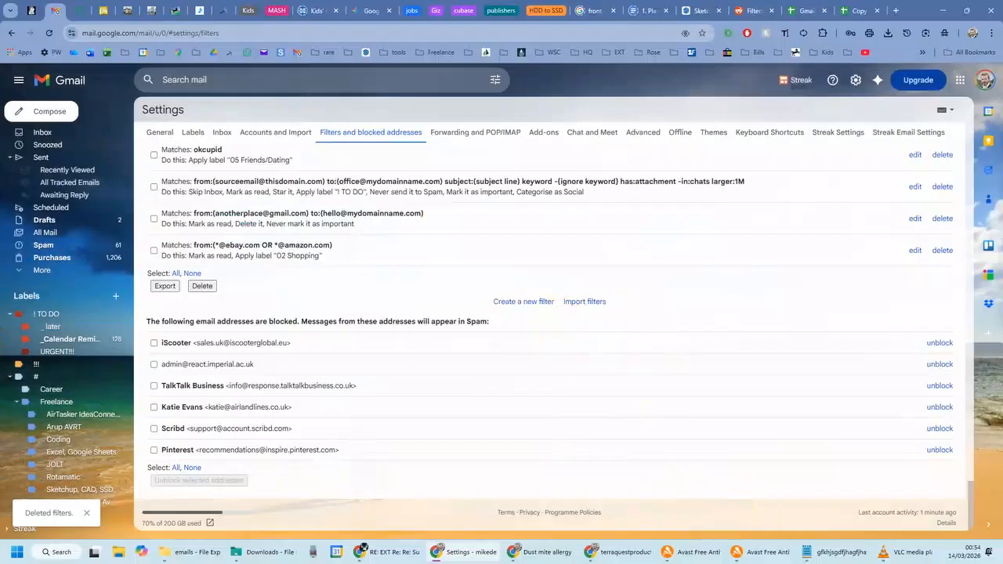
- Return to the copied filter organiser spreadsheet and view the "Donate?" sheet
{"action": "left_click", "coordinate": [855, 10]}
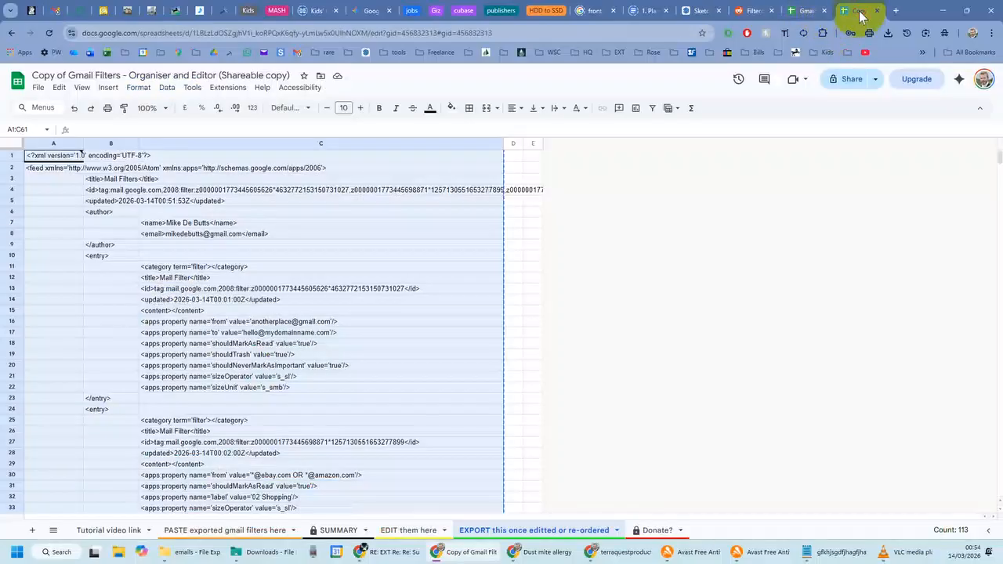
{"action": "left_click", "coordinate": [420, 432]}
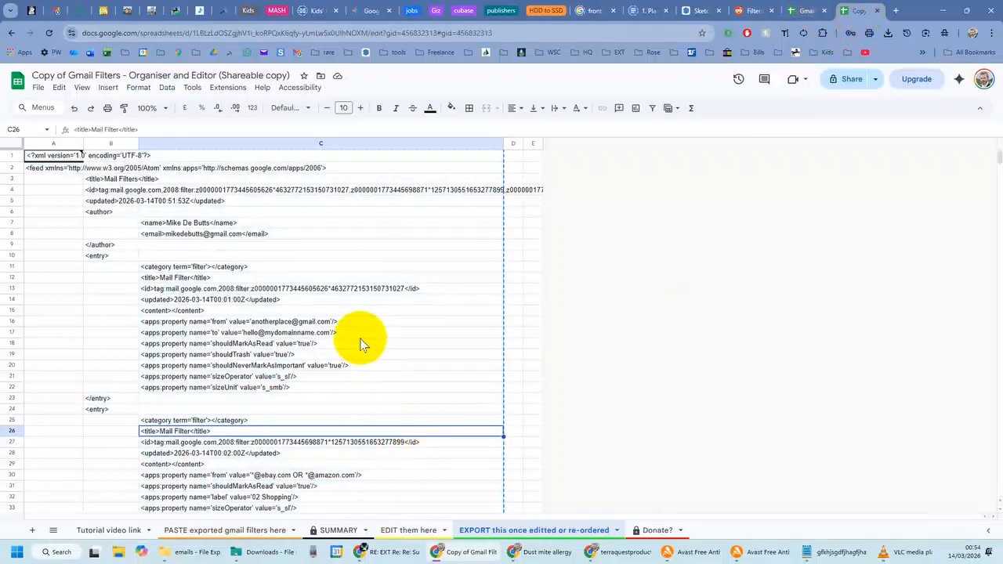
{"action": "left_click", "coordinate": [654, 526]}
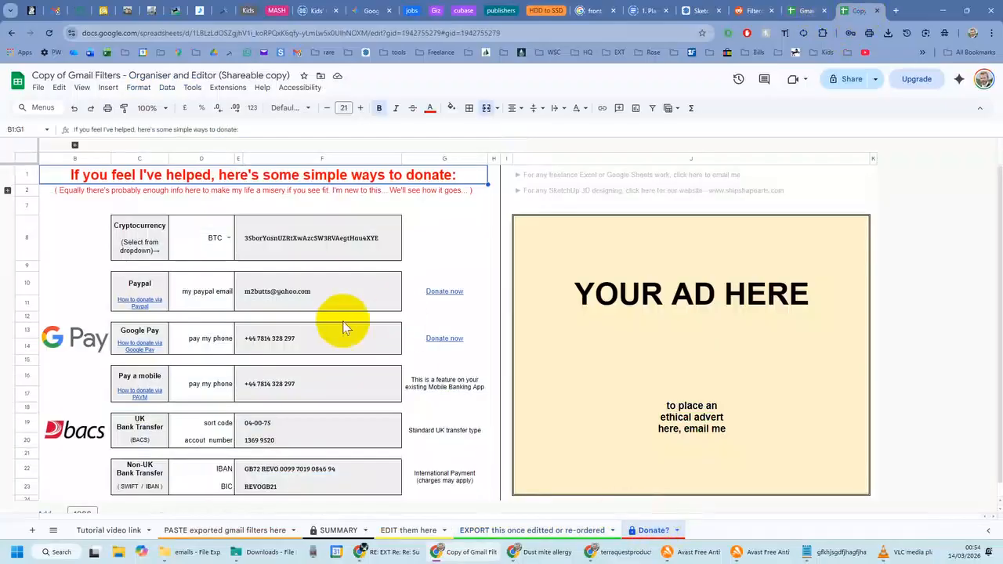